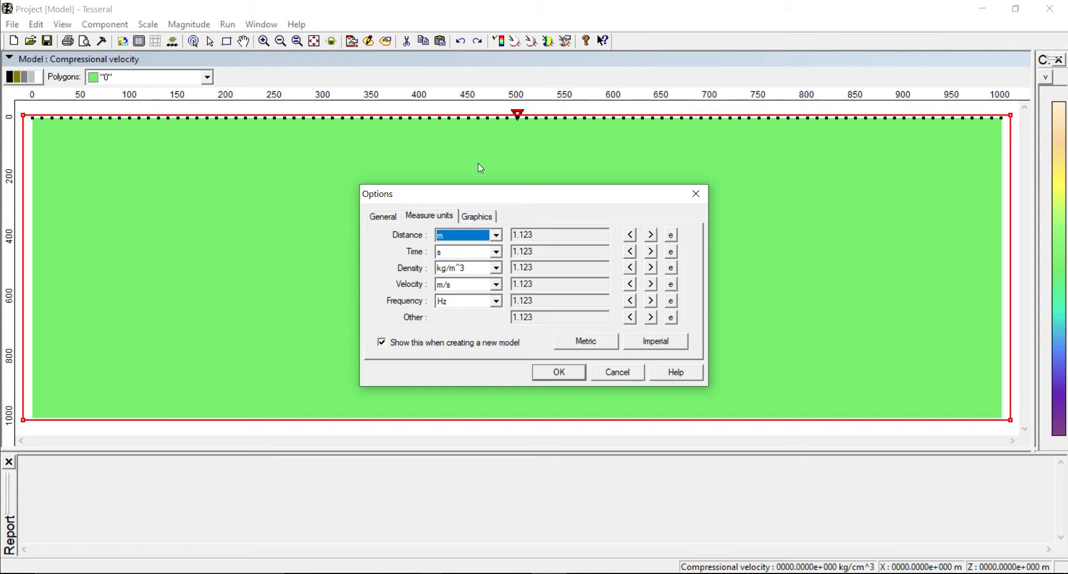
Accept the metre, second and kg/m^3 measure units and name the new model "tutor".
drag(539, 197, 506, 172)
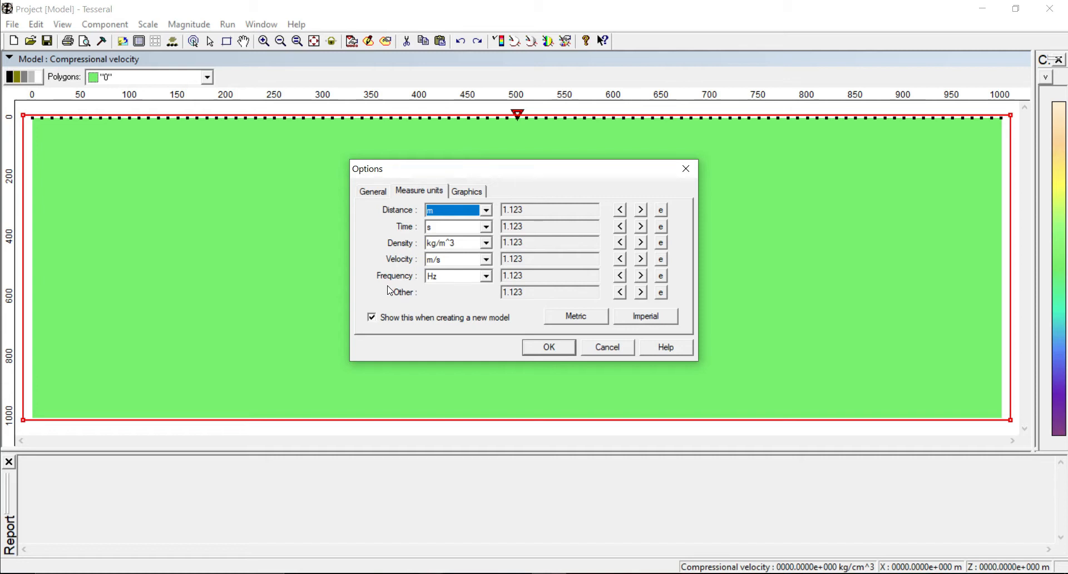
click(547, 346)
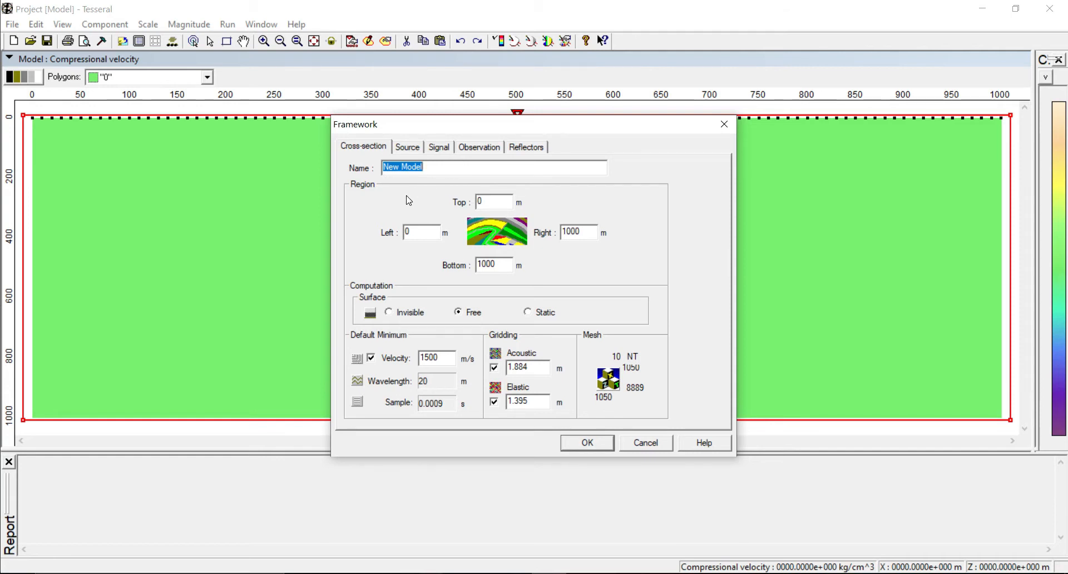
click(446, 171)
drag(457, 169, 252, 169)
text(tut)
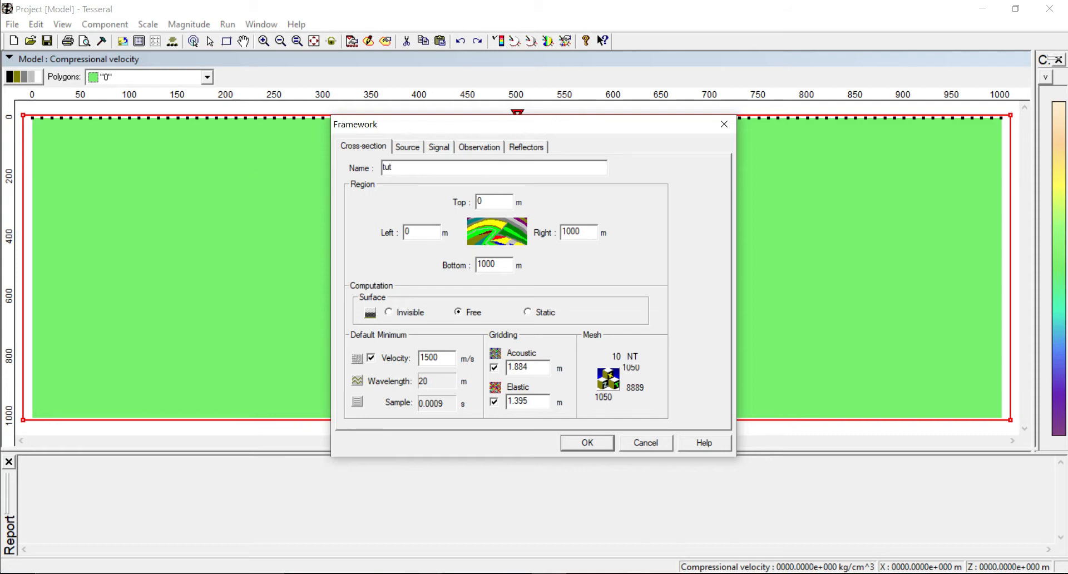
text(or)
Set the right and bottom limits of the cross-section region to 50 m each.
drag(595, 230, 556, 233)
text(50)
double_click(496, 264)
text(50)
Configure the point sources with a number of 26 and an interval of 2 m.
click(401, 150)
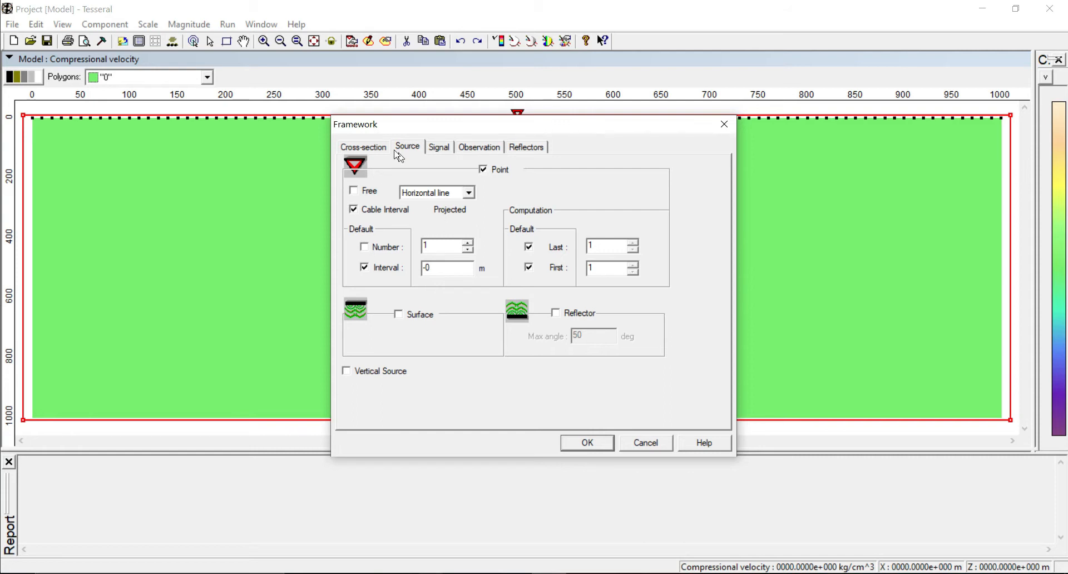
click(466, 242)
click(467, 242)
click(466, 243)
click(466, 243)
click(466, 242)
click(466, 243)
click(466, 243)
click(466, 243)
click(466, 242)
click(468, 243)
click(468, 243)
click(468, 243)
click(467, 243)
click(468, 243)
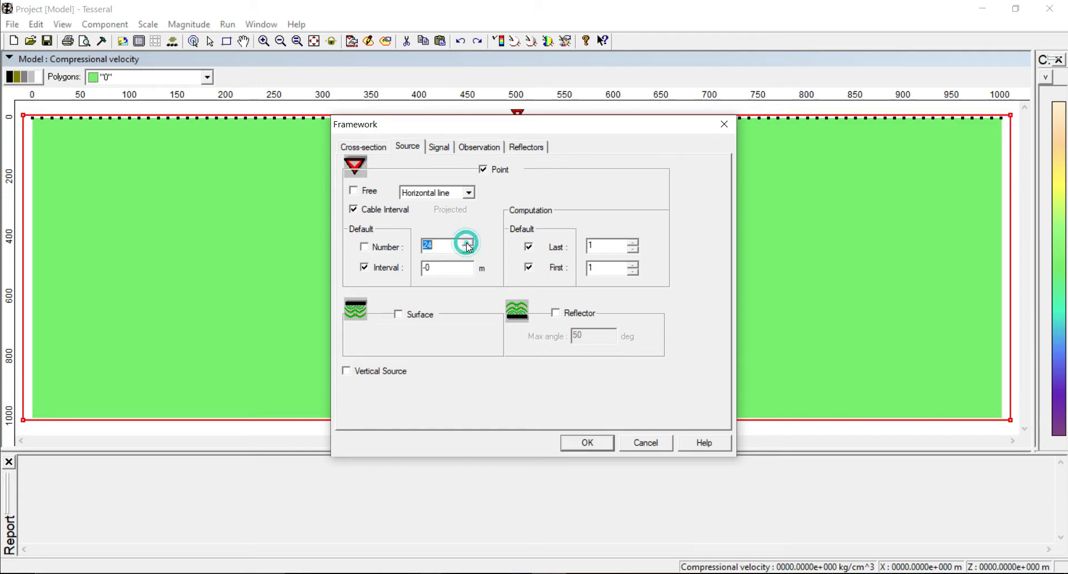
click(468, 244)
click(466, 242)
drag(439, 267, 412, 267)
text(2)
Set the source signal type to Ricker.
click(437, 147)
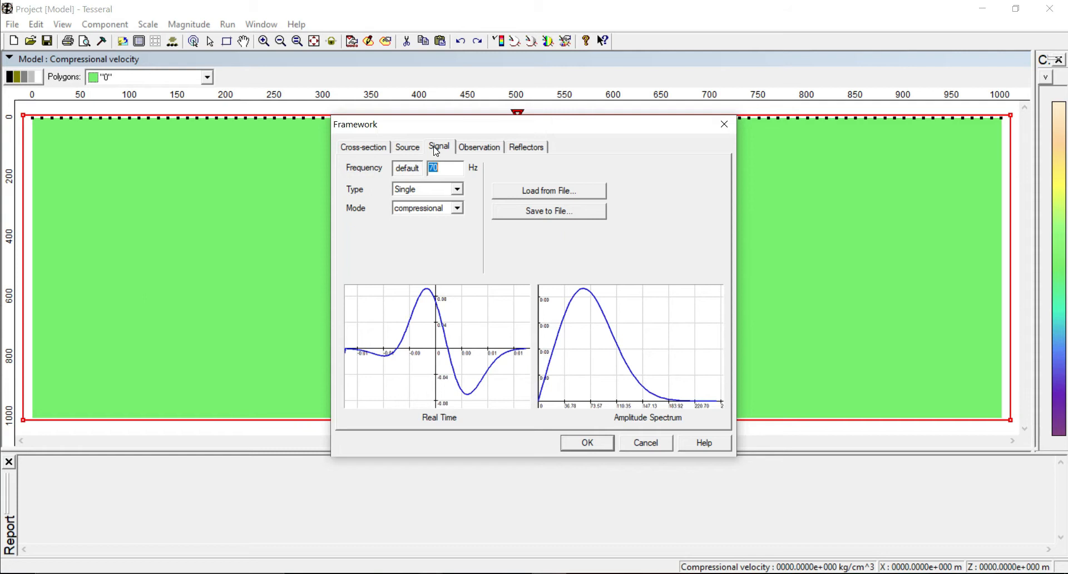
click(457, 190)
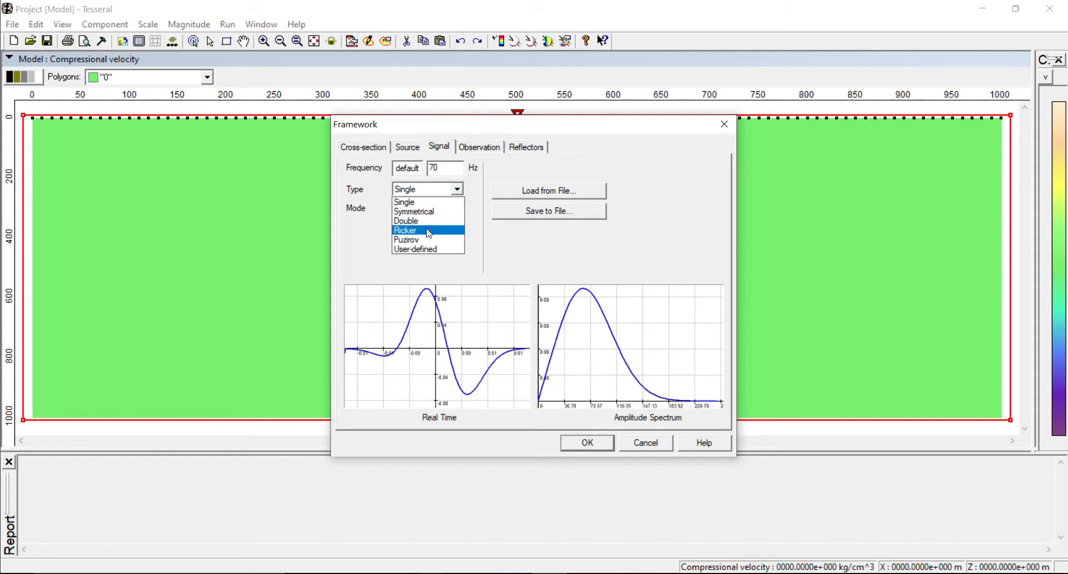
click(428, 230)
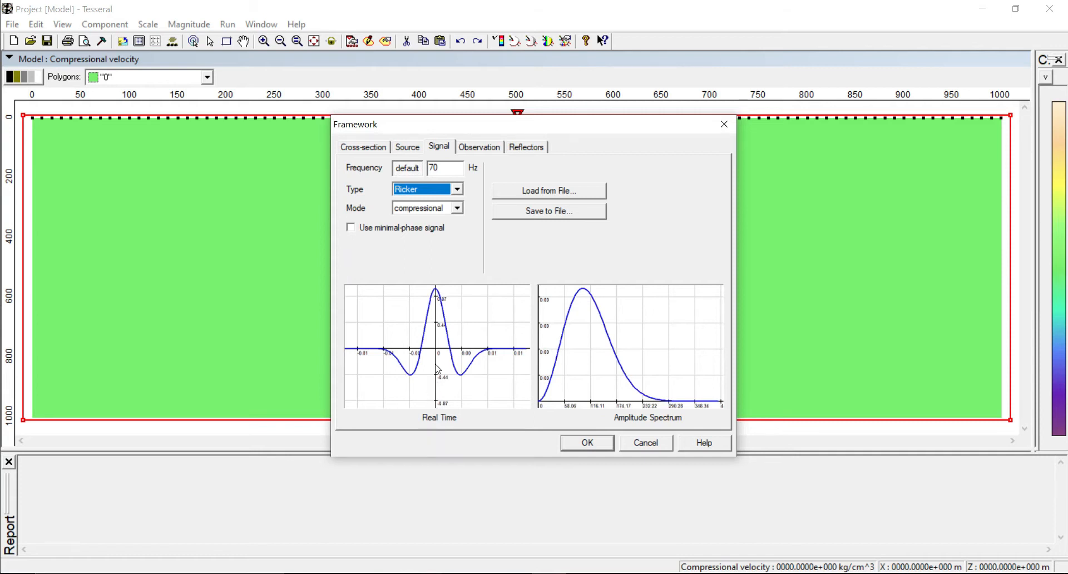
Define the receiver positions from 2 m to 48 m with a 2 m interval.
click(476, 147)
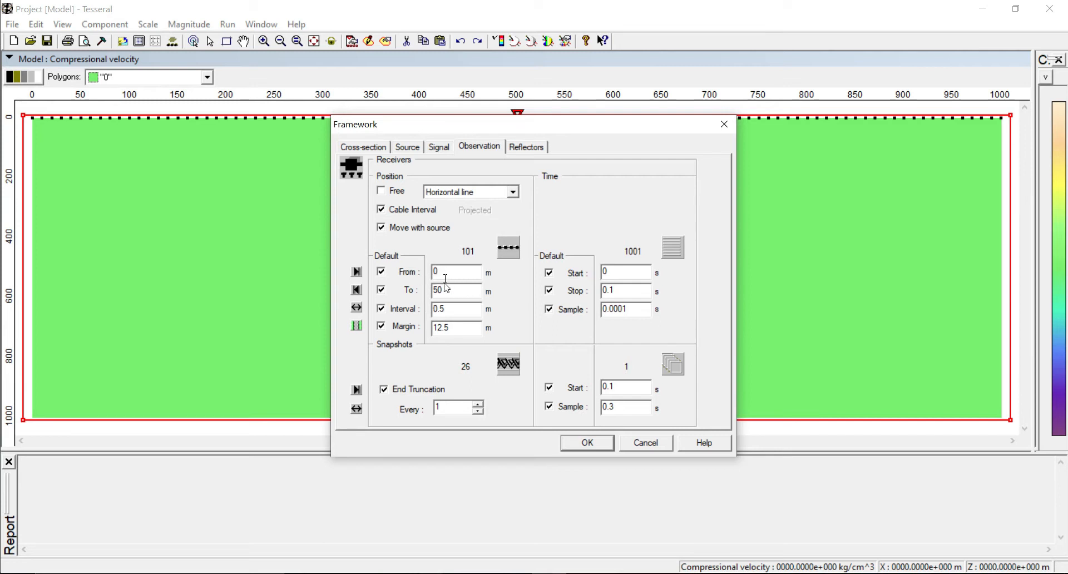
double_click(454, 307)
text(2)
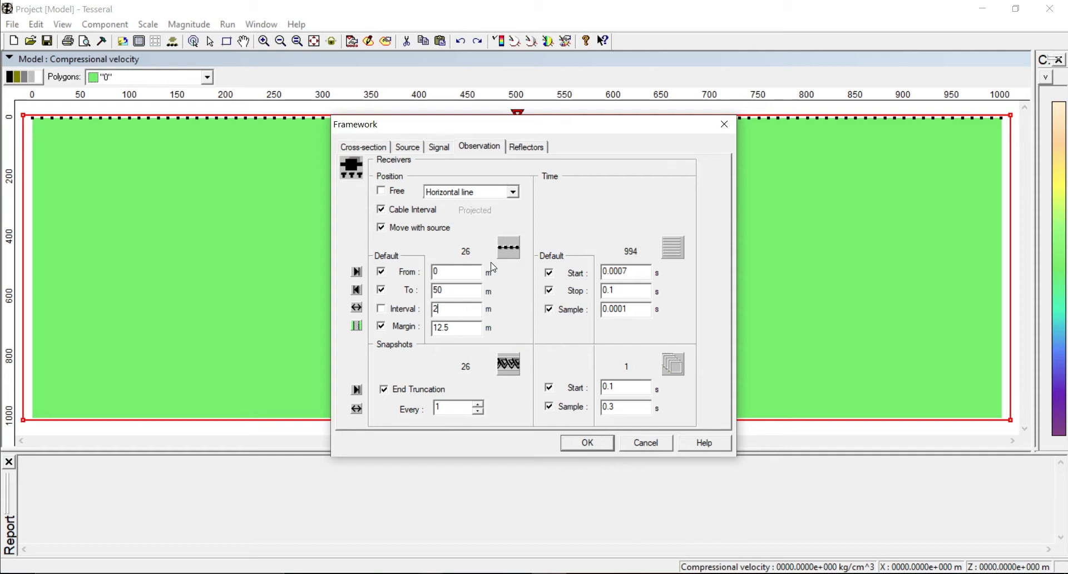
click(458, 286)
double_click(458, 287)
text(48)
key(BackSpace)
text(6)
double_click(435, 272)
text(2)
double_click(453, 289)
text(48)
Set the receiver recording time from 0 to 1 s, change the last digit of the sample interval to 4, and accept the framework.
double_click(626, 272)
click(586, 276)
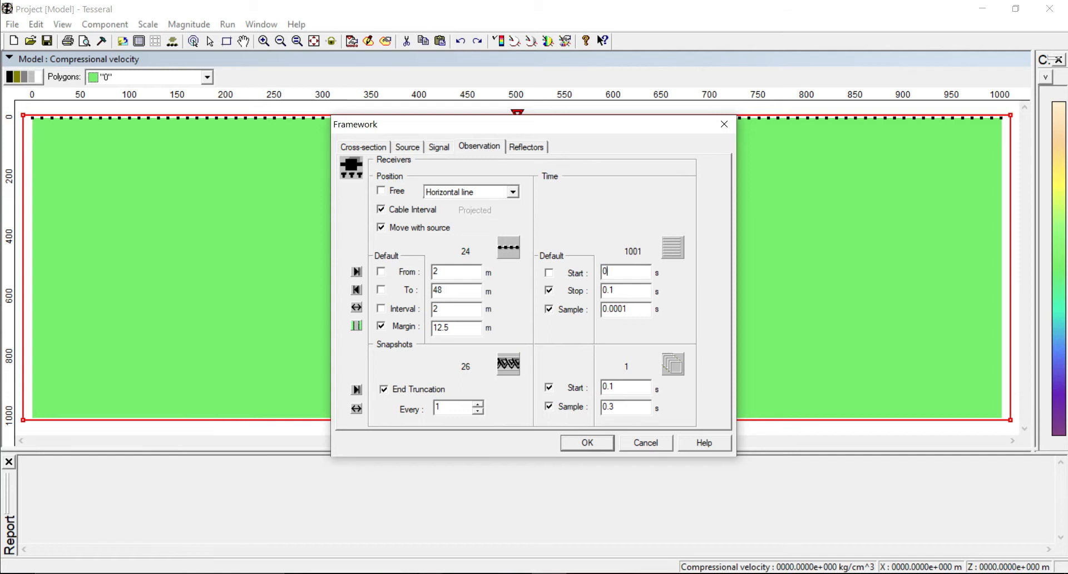
double_click(614, 290)
text(1)
click(627, 315)
key(BackSpace)
text(4)
click(525, 147)
click(585, 443)
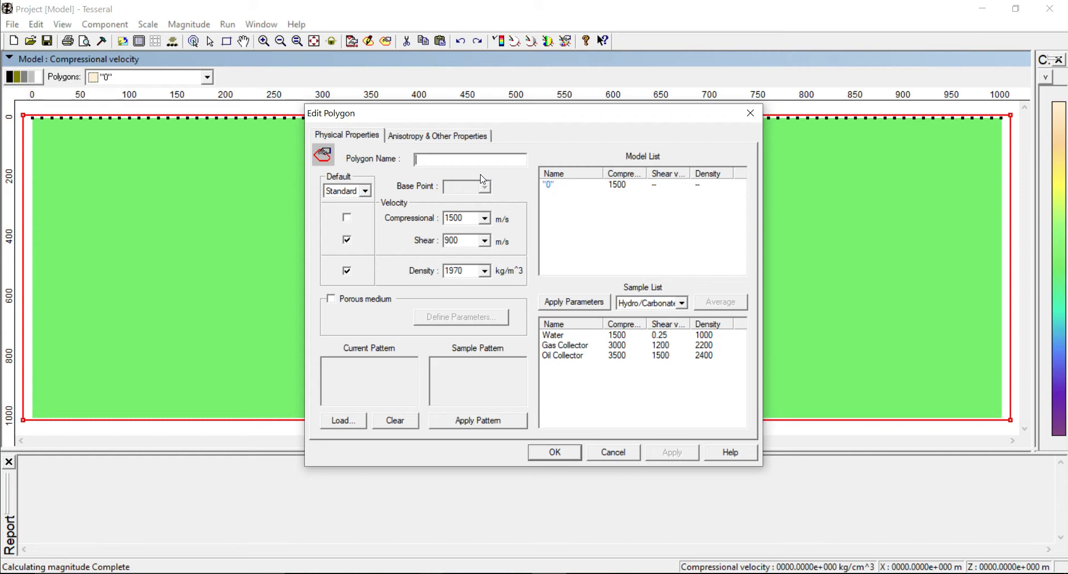
Apply the parameters and pattern of the Sand [Min] sample from the Sediments list to the base polygon.
click(681, 303)
click(667, 326)
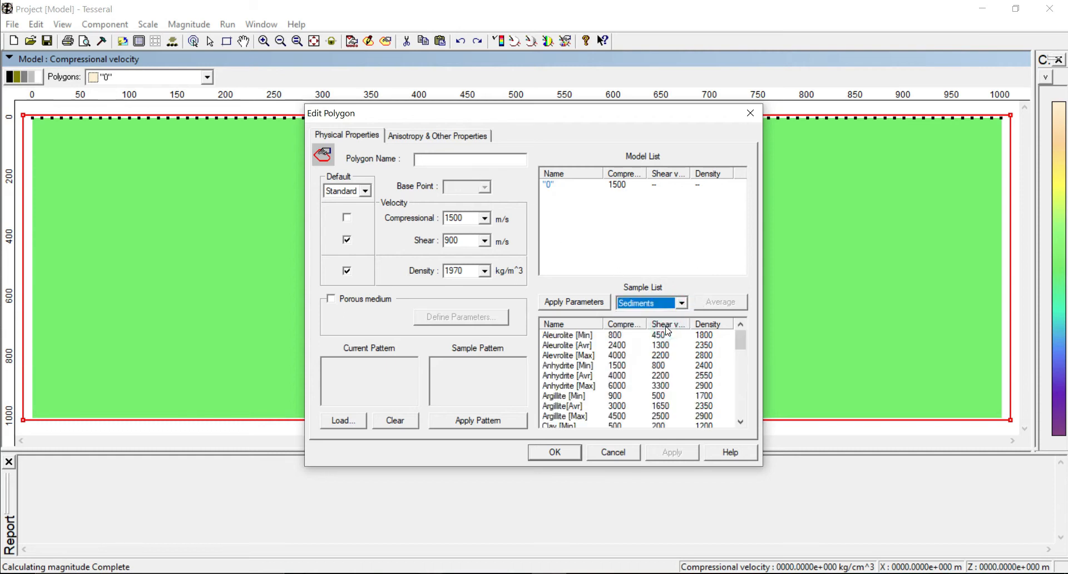
scroll(598, 377, down, 10)
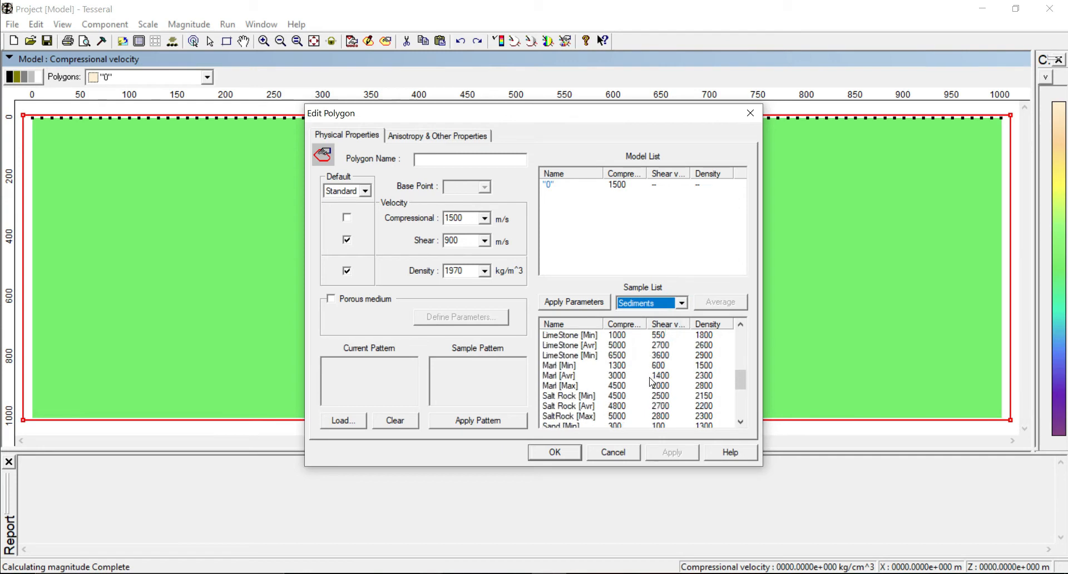
click(582, 367)
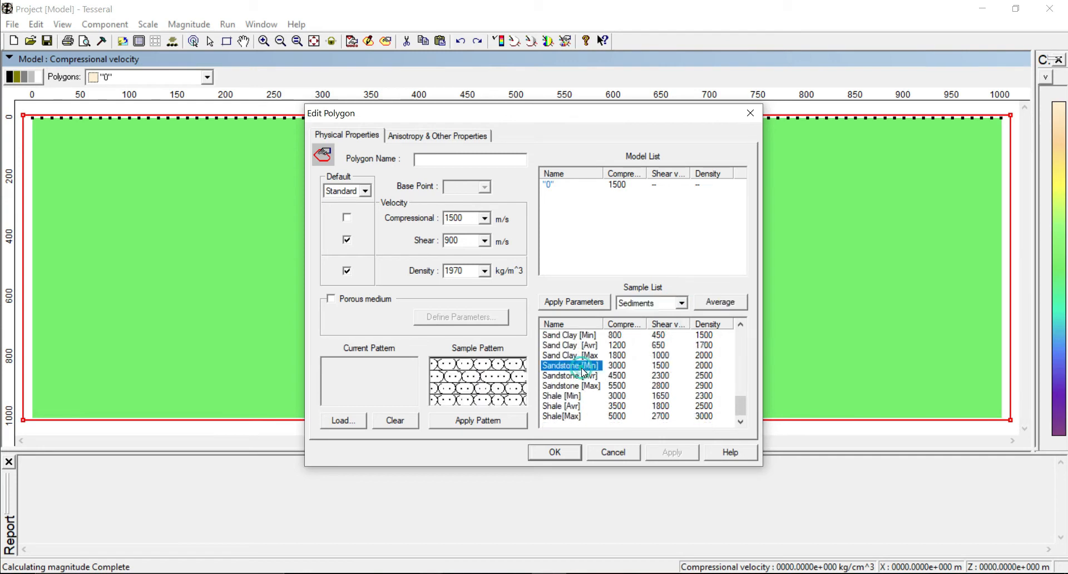
scroll(584, 372, up, 2)
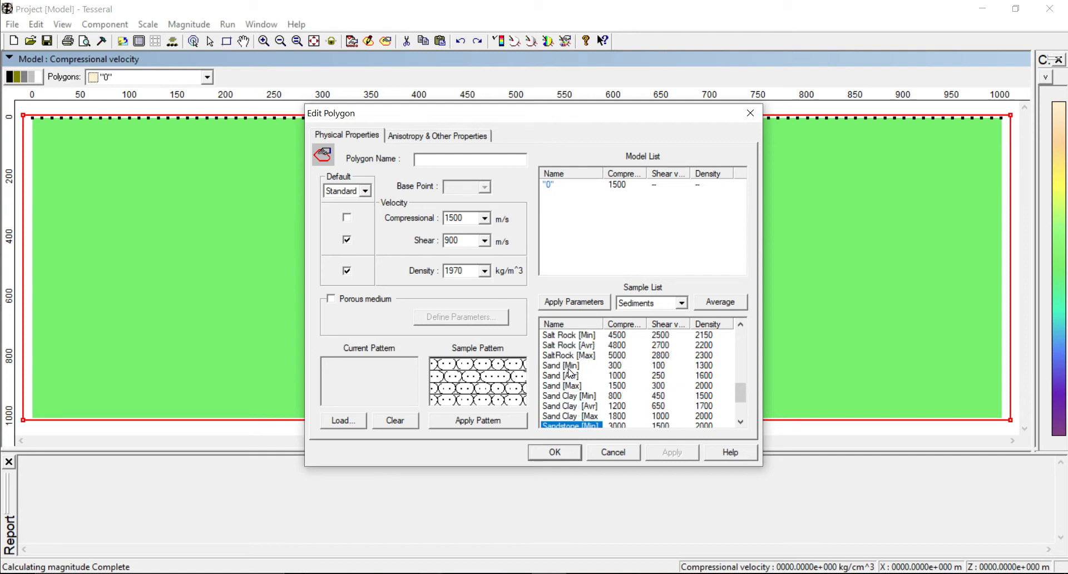
click(569, 368)
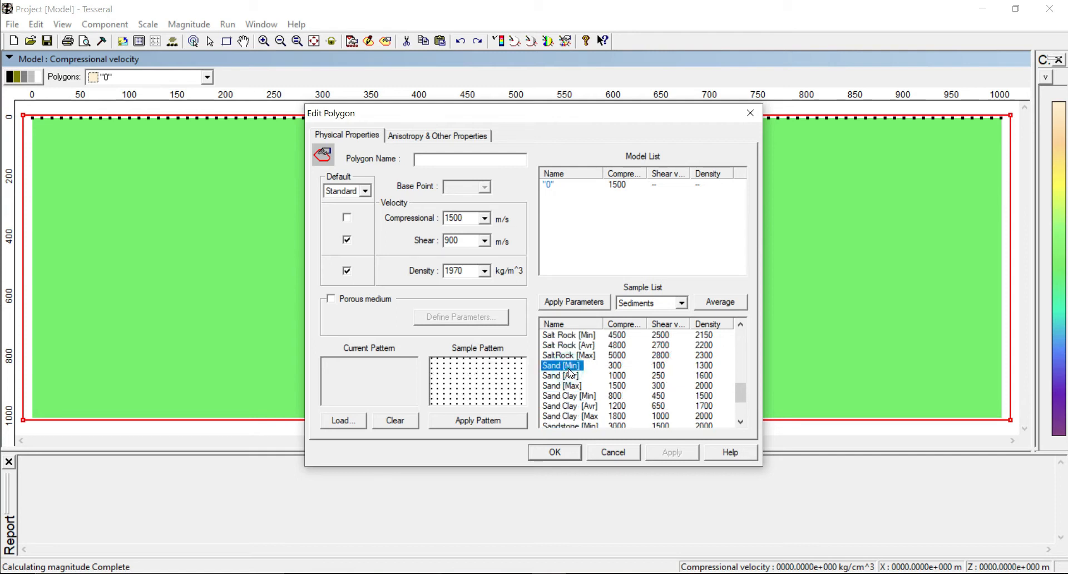
click(587, 308)
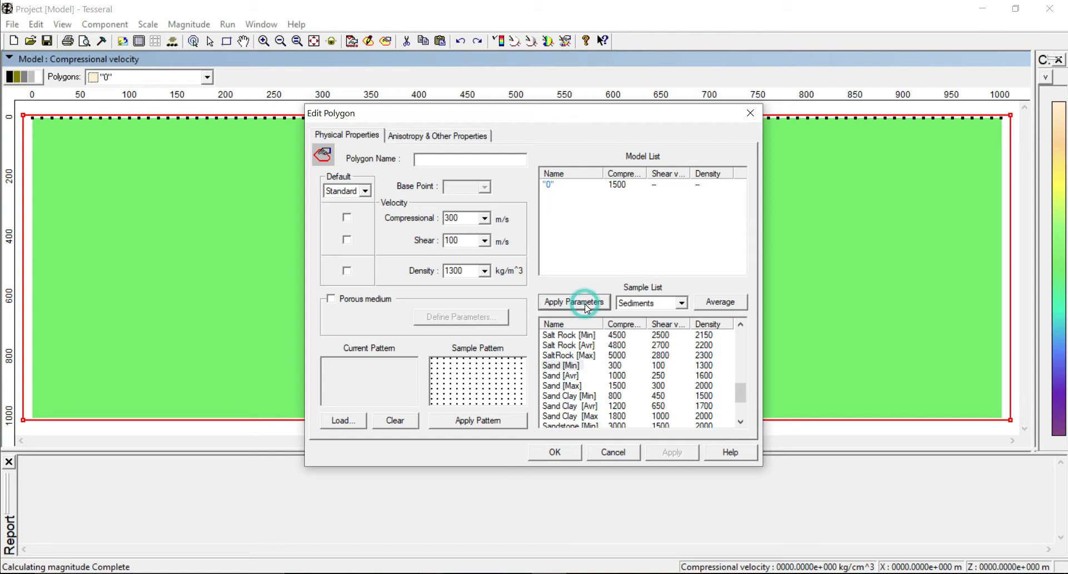
click(477, 424)
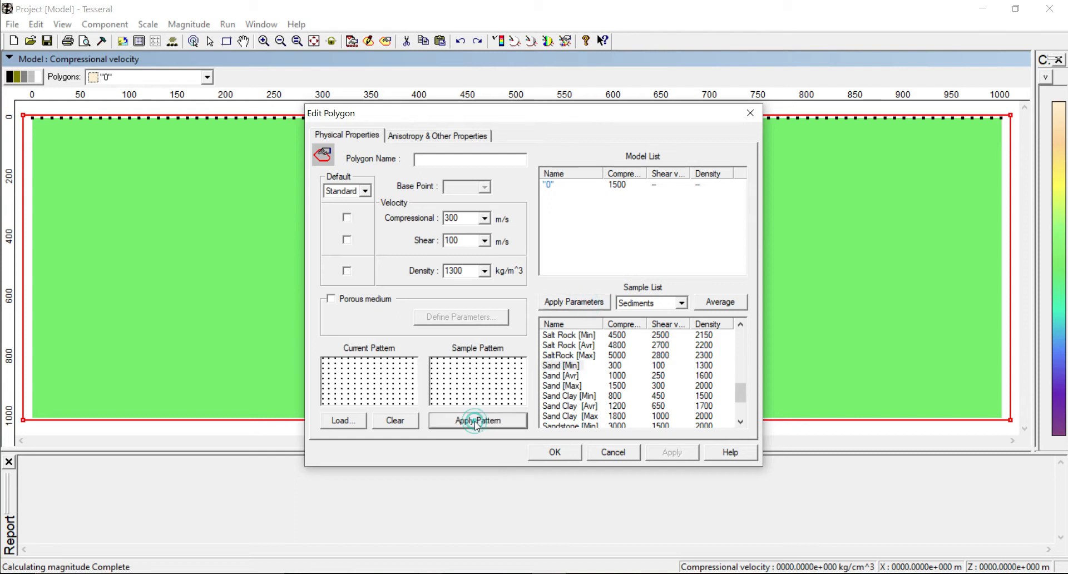
Name the polygon "l1sandmin" and accept its properties.
click(433, 160)
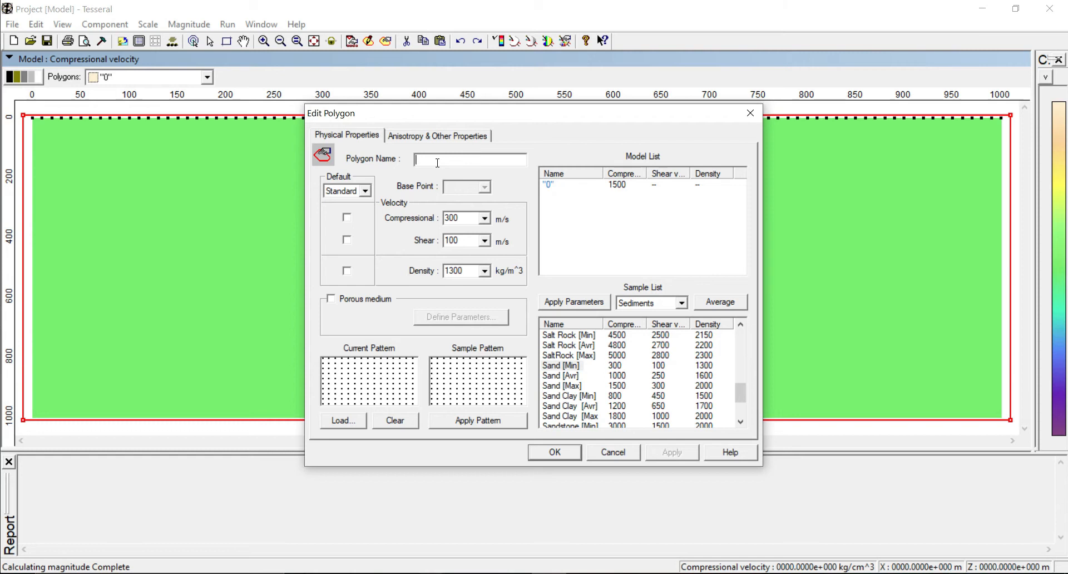
text(sa)
key(BackSpace)
key(BackSpace)
text(l1sandmin)
click(554, 452)
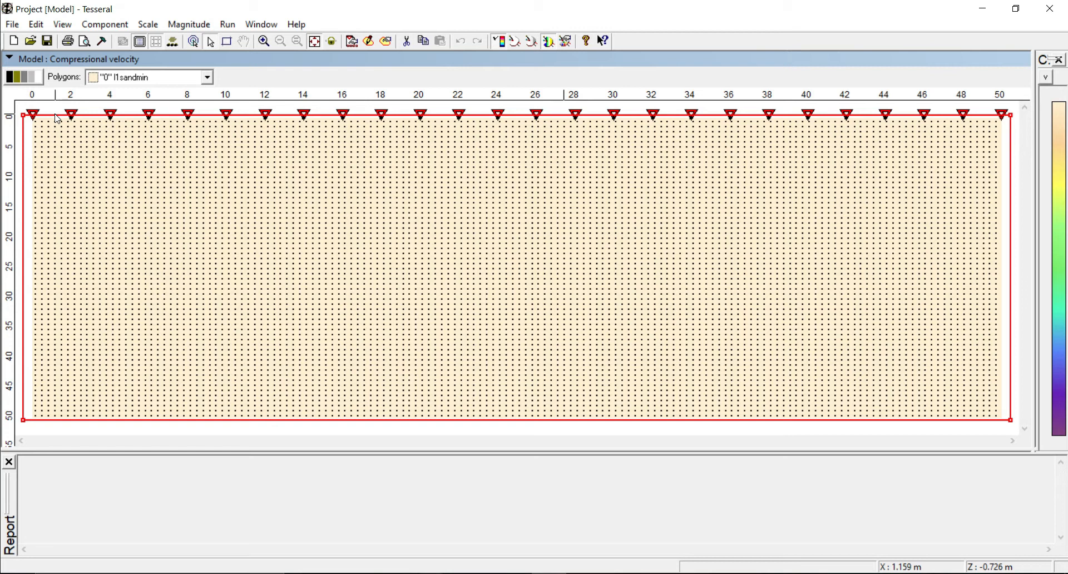
click(263, 40)
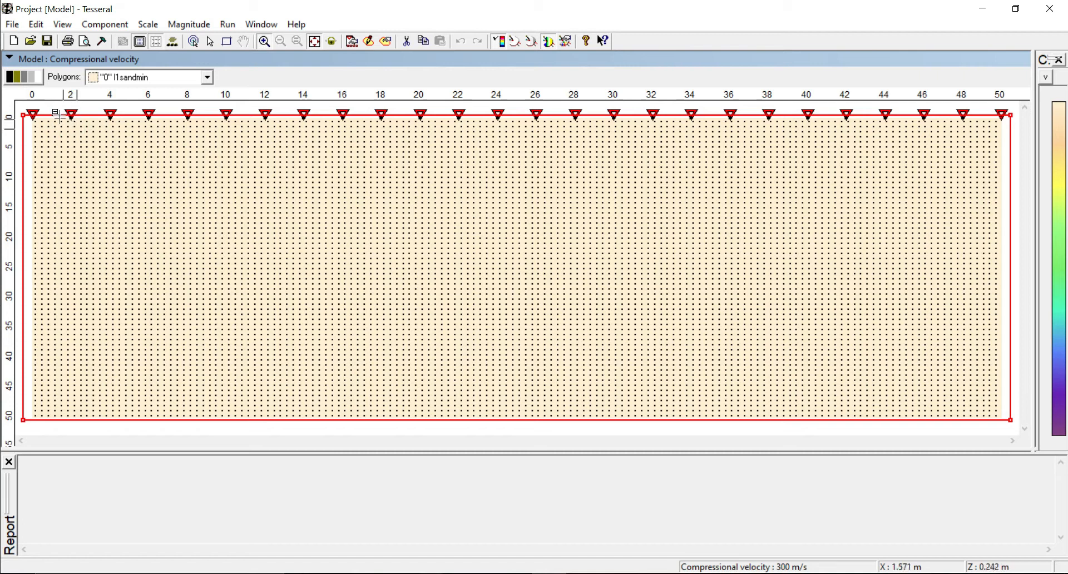
drag(79, 132, 131, 154)
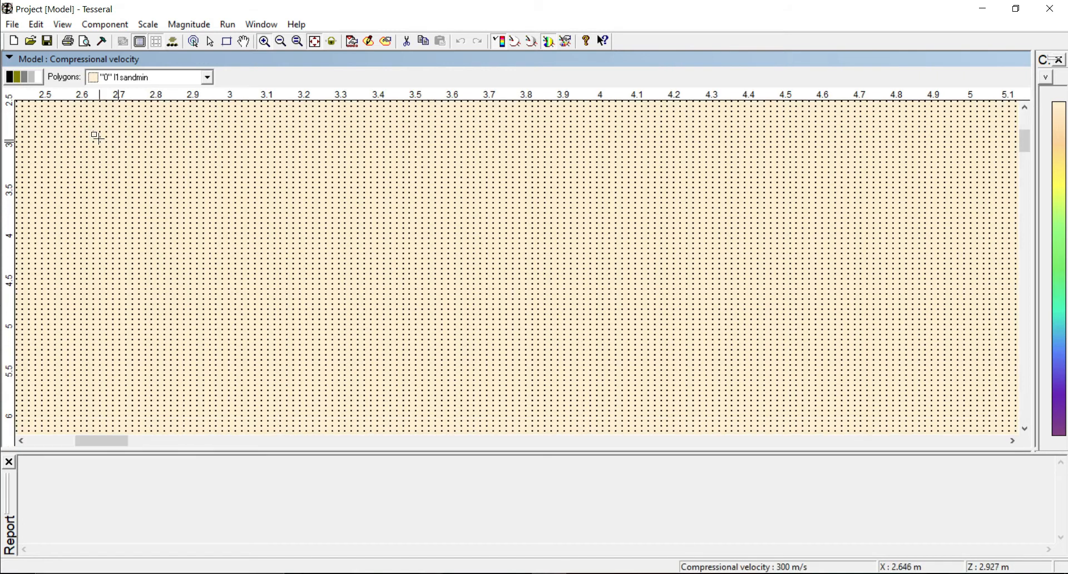
drag(1023, 147, 1018, 115)
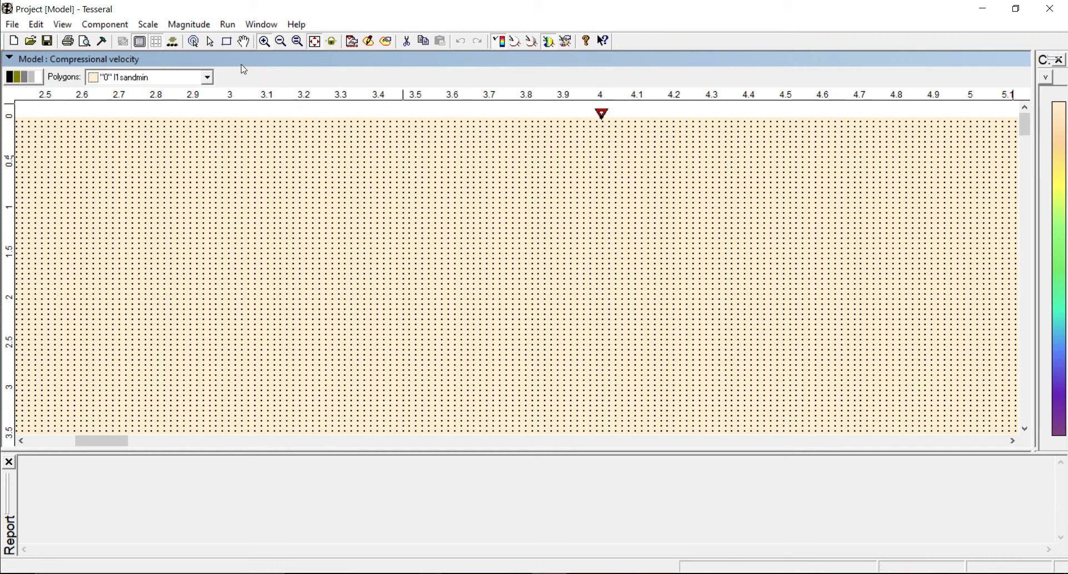
click(278, 44)
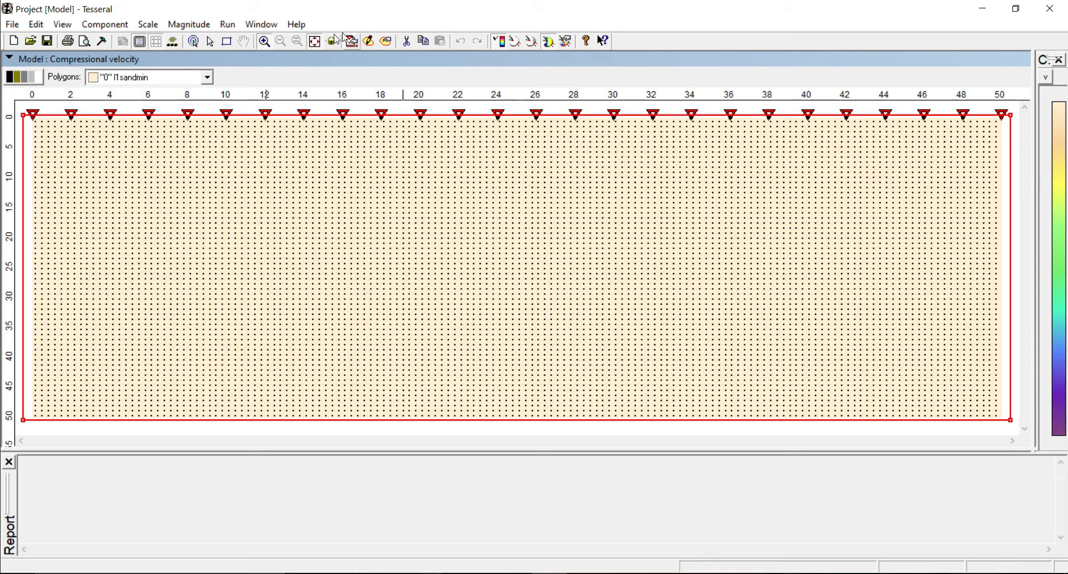
Raise both lower corners of the sand polygon to a depth of about 20 m.
click(210, 42)
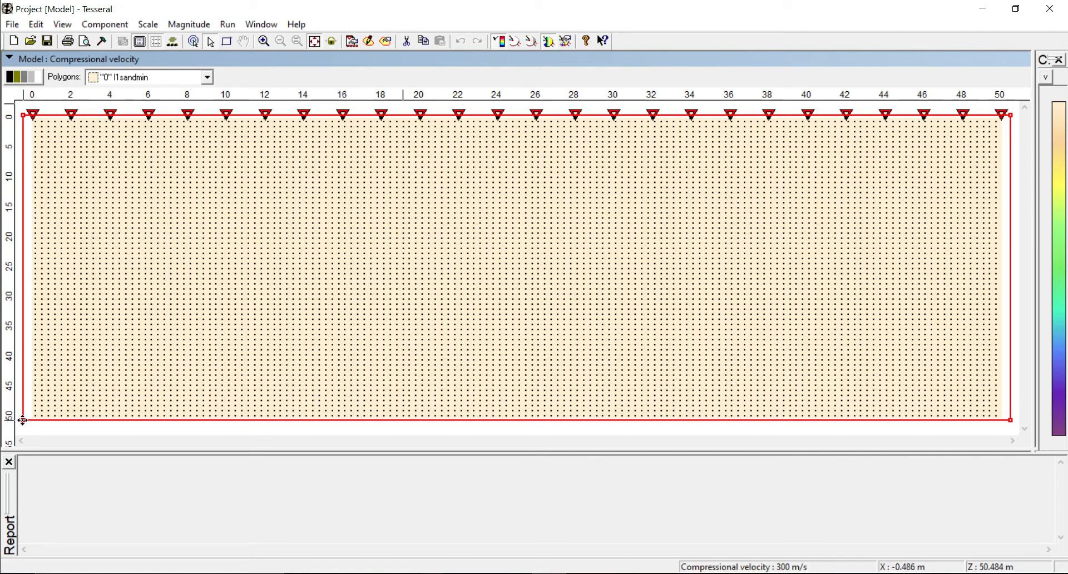
drag(22, 420, 23, 239)
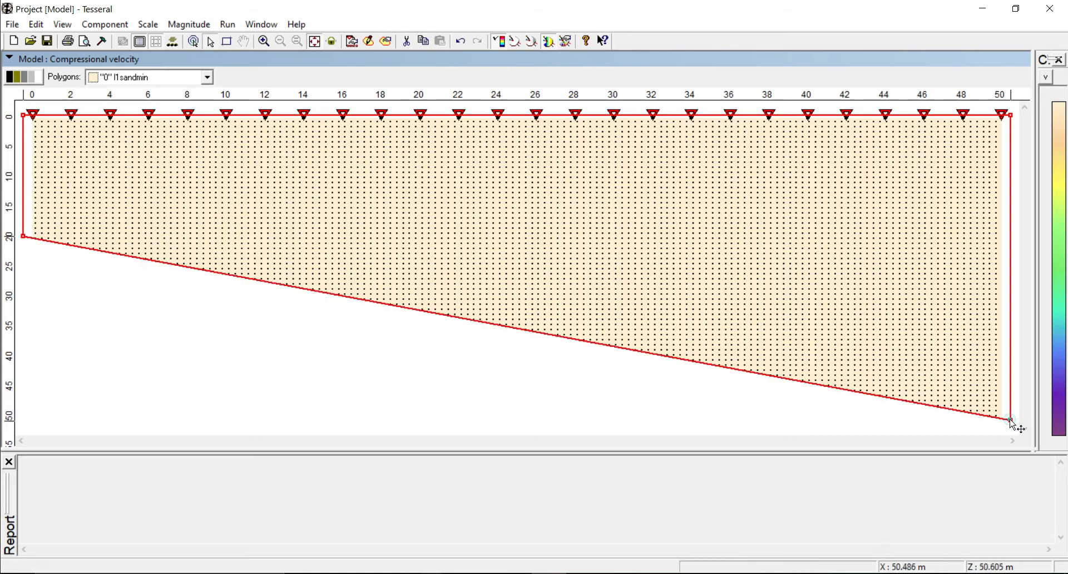
drag(1011, 420, 1010, 234)
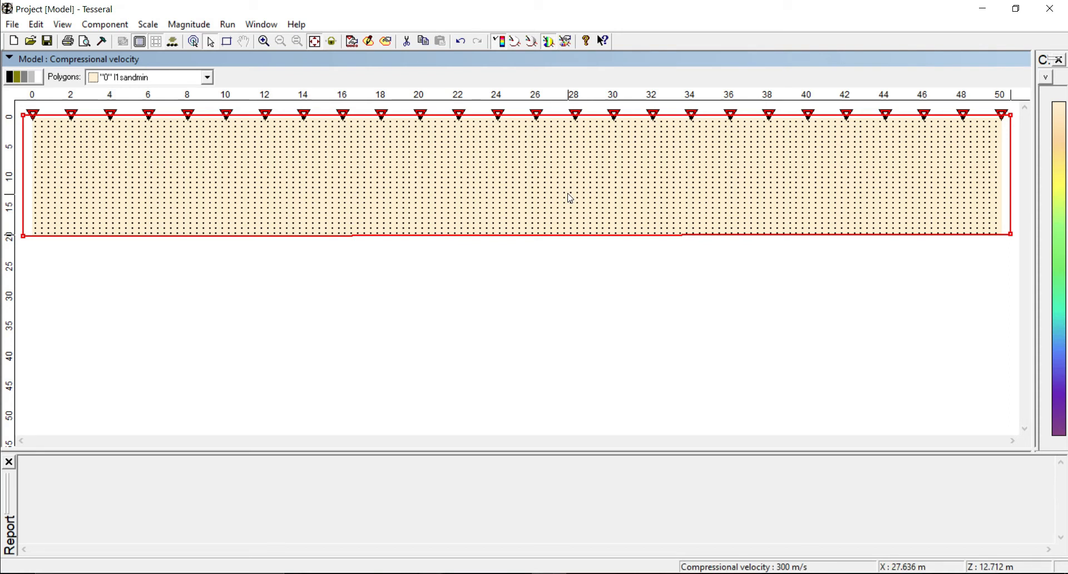
Draw a new full-width rectangular polygon directly below the sand layer, from about 20 m to about 40 m depth.
right_click(121, 278)
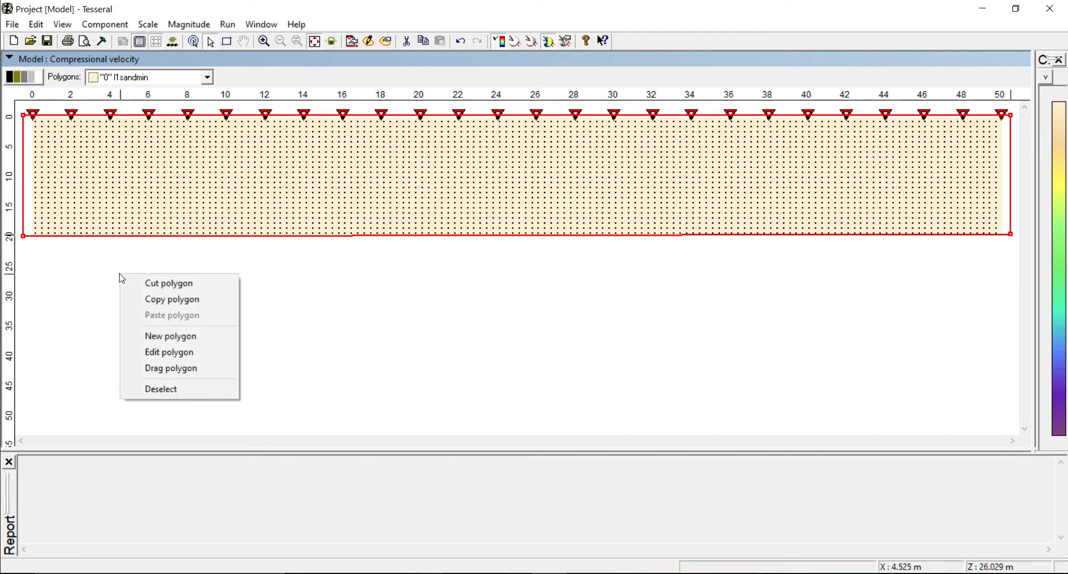
click(161, 337)
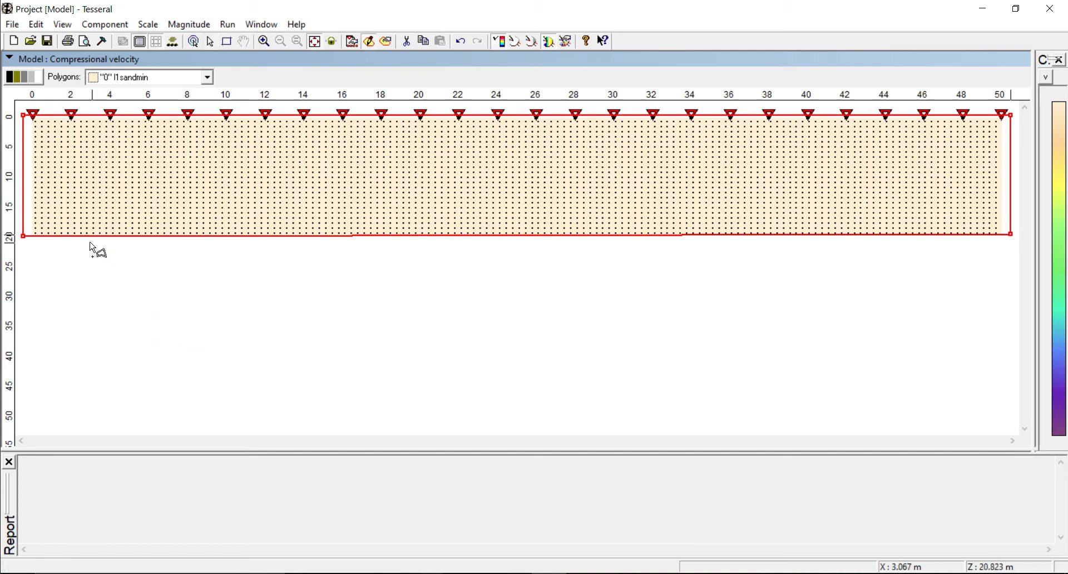
click(23, 236)
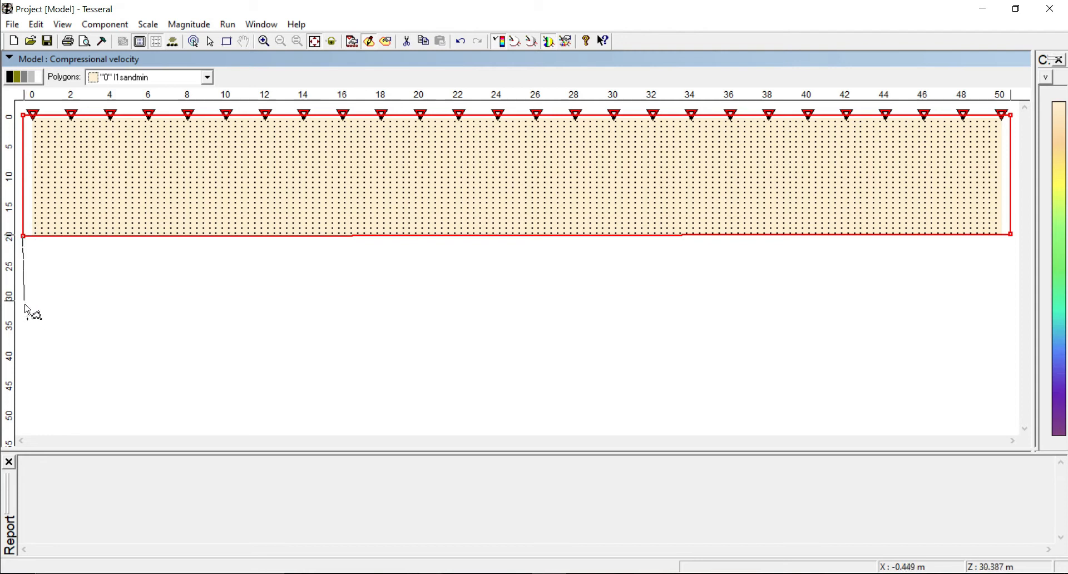
click(23, 356)
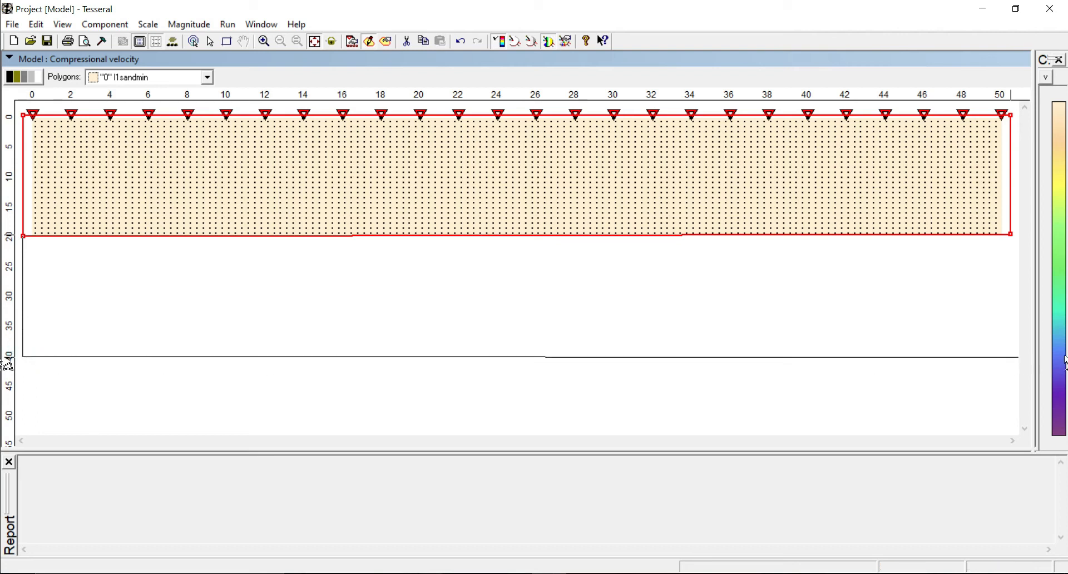
click(1012, 359)
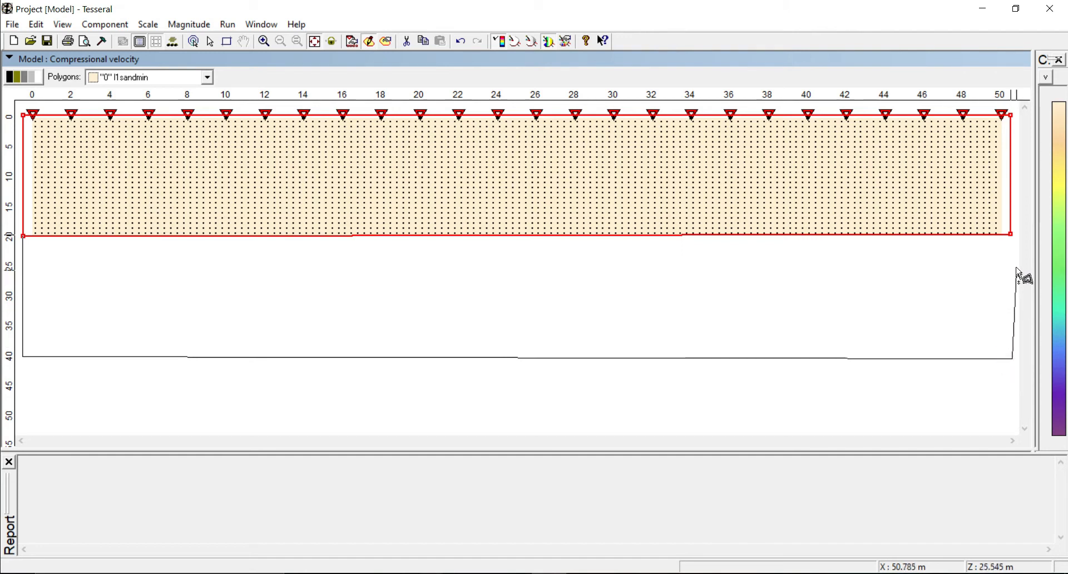
click(1012, 235)
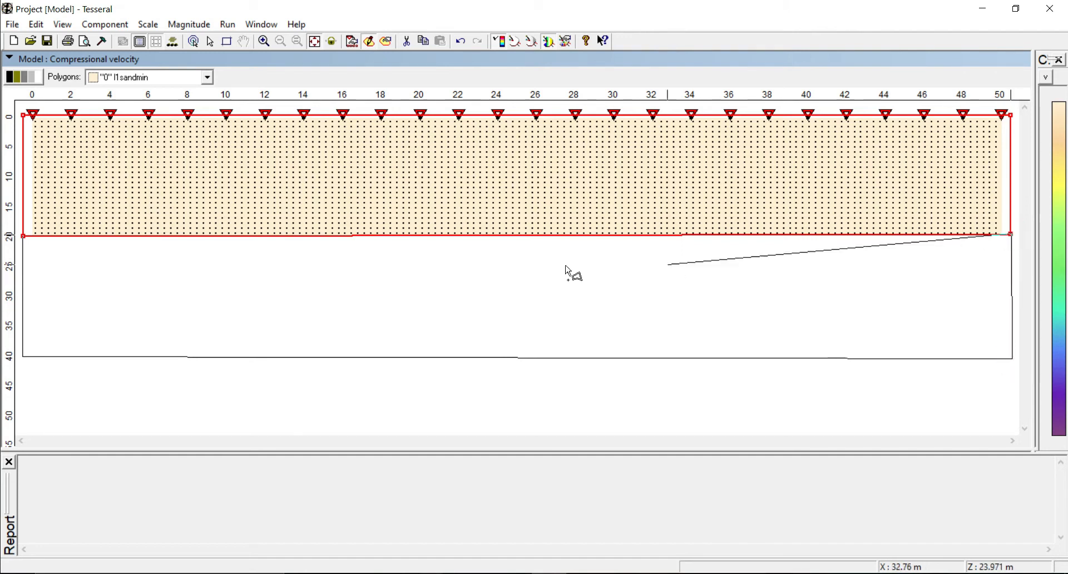
click(23, 237)
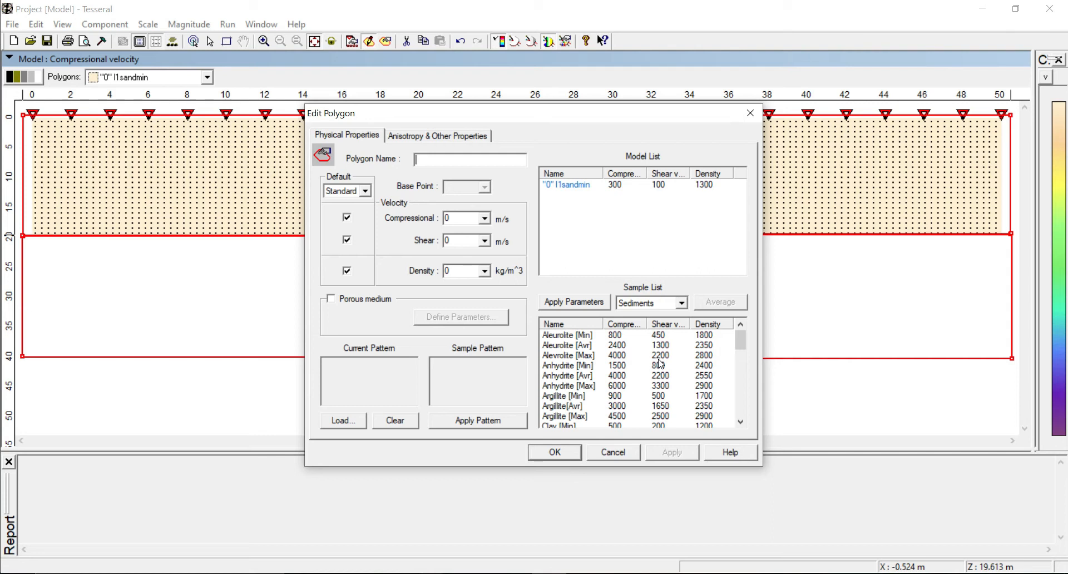
Apply the parameters and pattern of the Sand Clay [Min] sample from the Sediments list to the new polygon.
scroll(660, 364, down, 9)
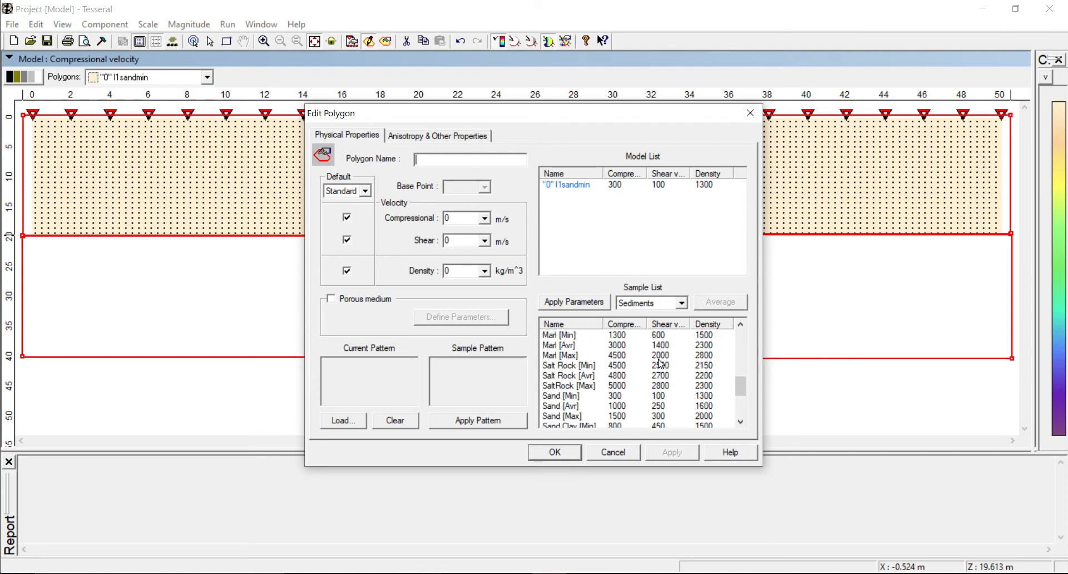
scroll(623, 398, down, 3)
scroll(582, 387, up, 1)
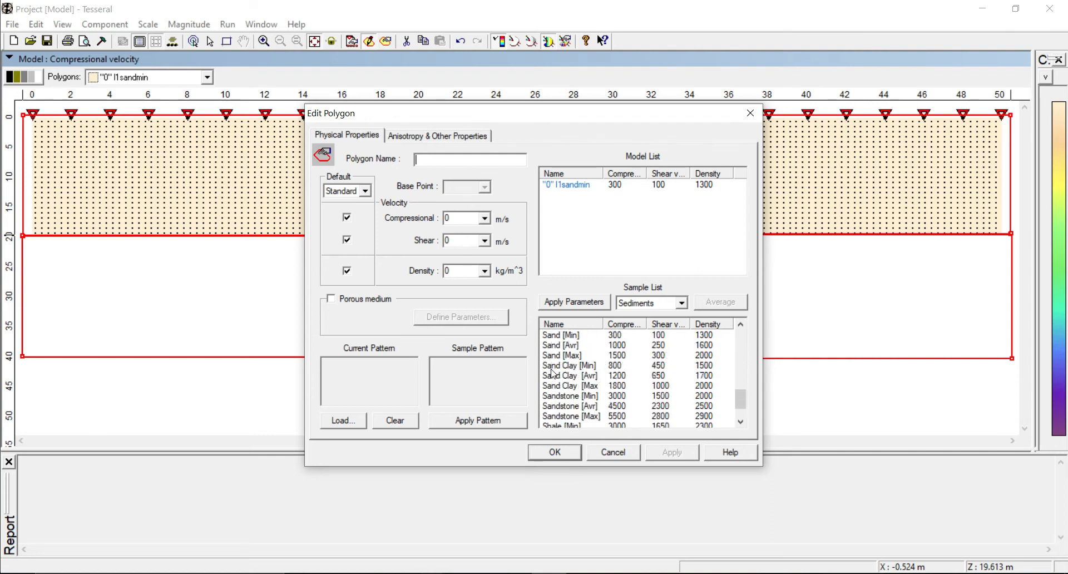
click(577, 366)
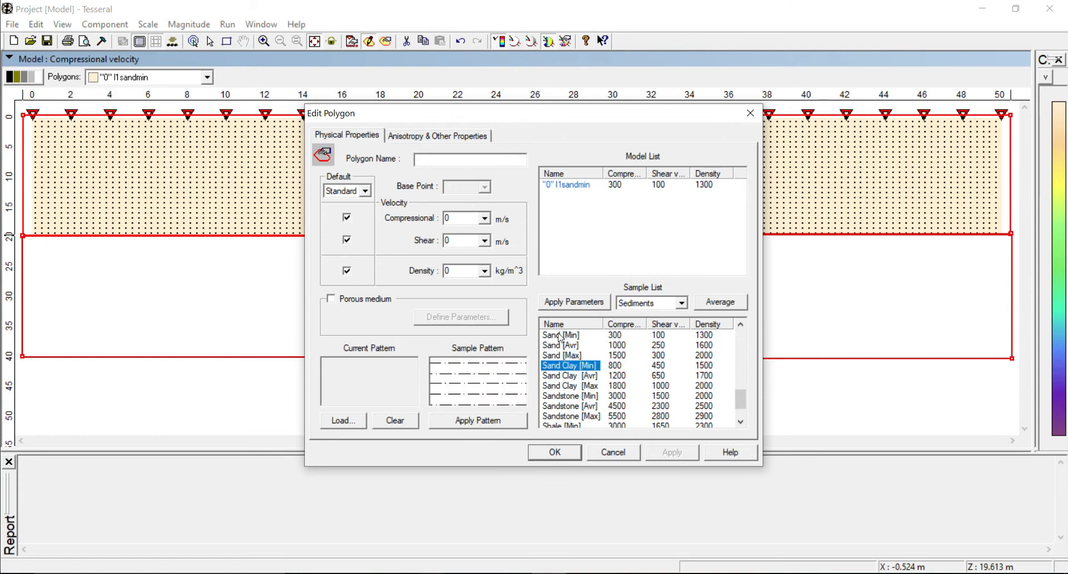
click(572, 303)
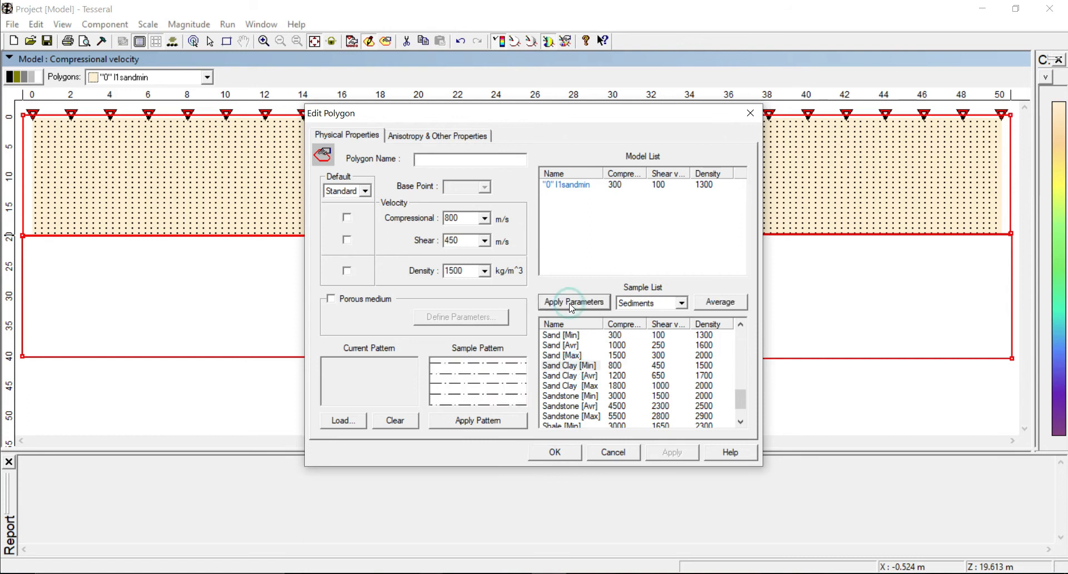
click(485, 419)
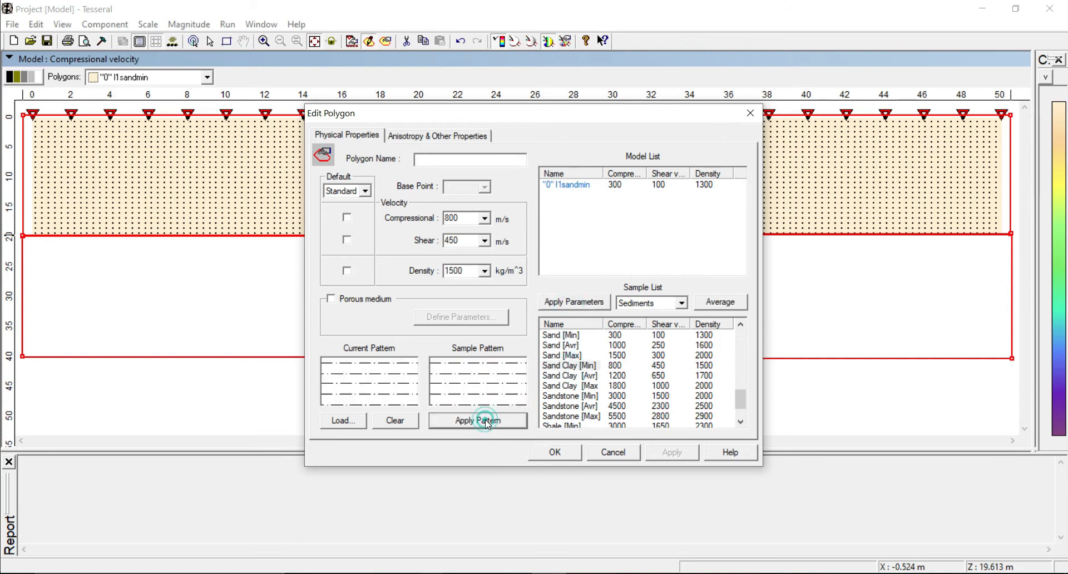
Name the second-layer polygon "l2sandclay" and accept its properties.
click(453, 161)
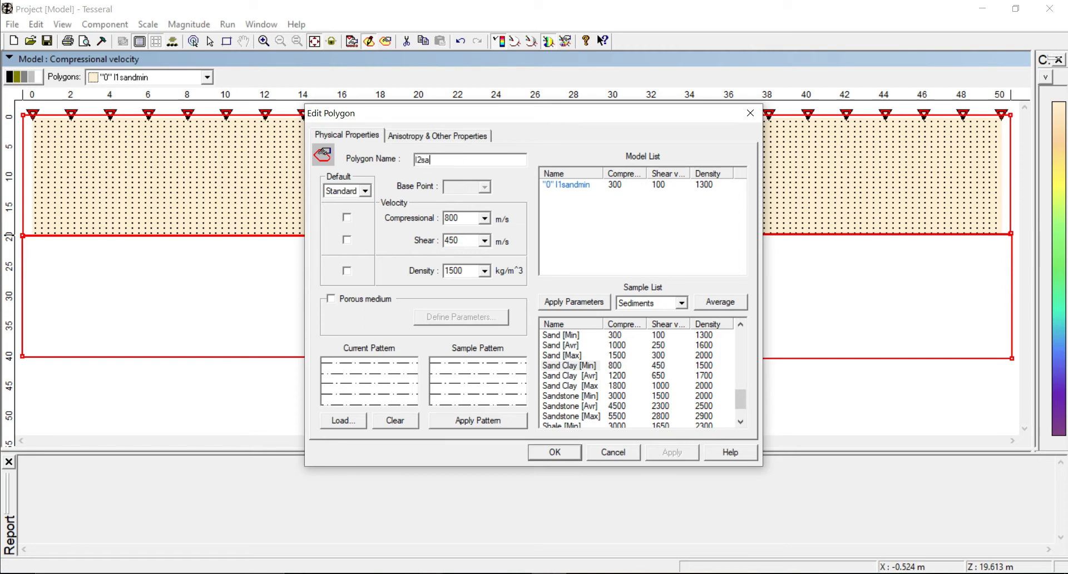
text(l2sandclay)
click(570, 454)
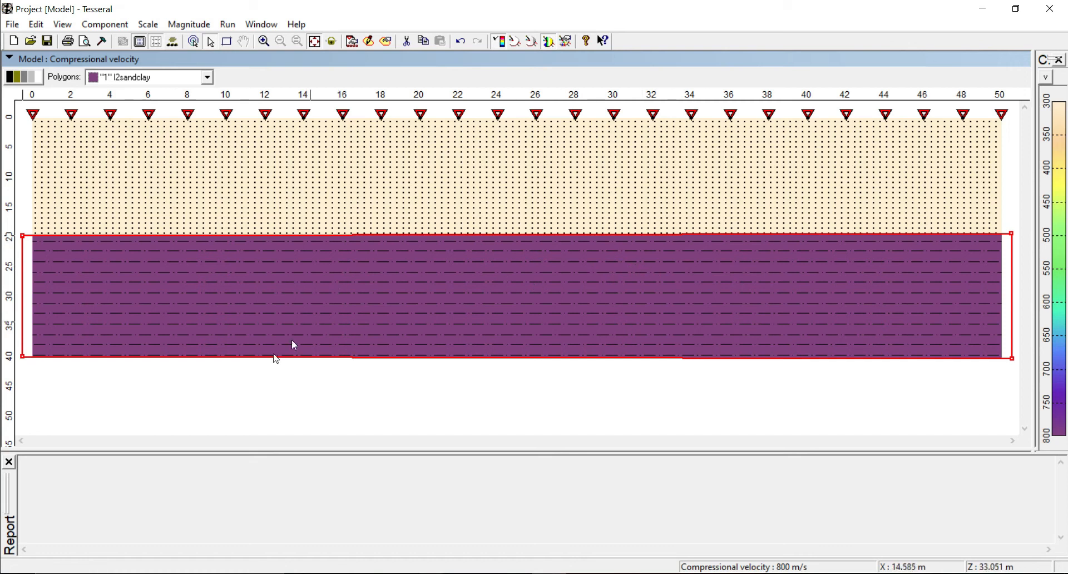
Draw a new full-width rectangular polygon directly below the sand clay layer, from about 40 m to about 50 m depth.
right_click(198, 392)
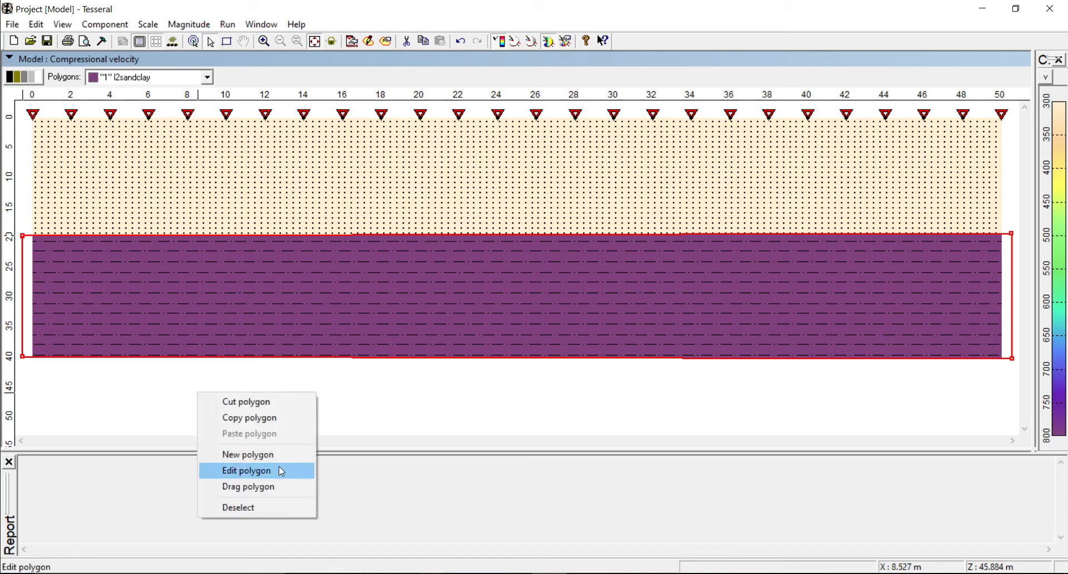
click(270, 455)
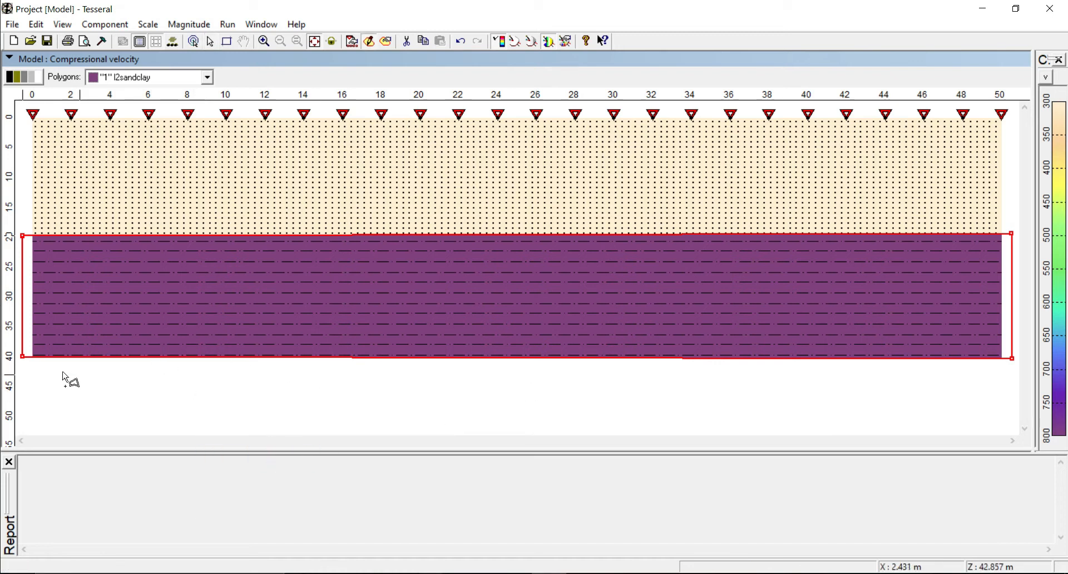
click(22, 356)
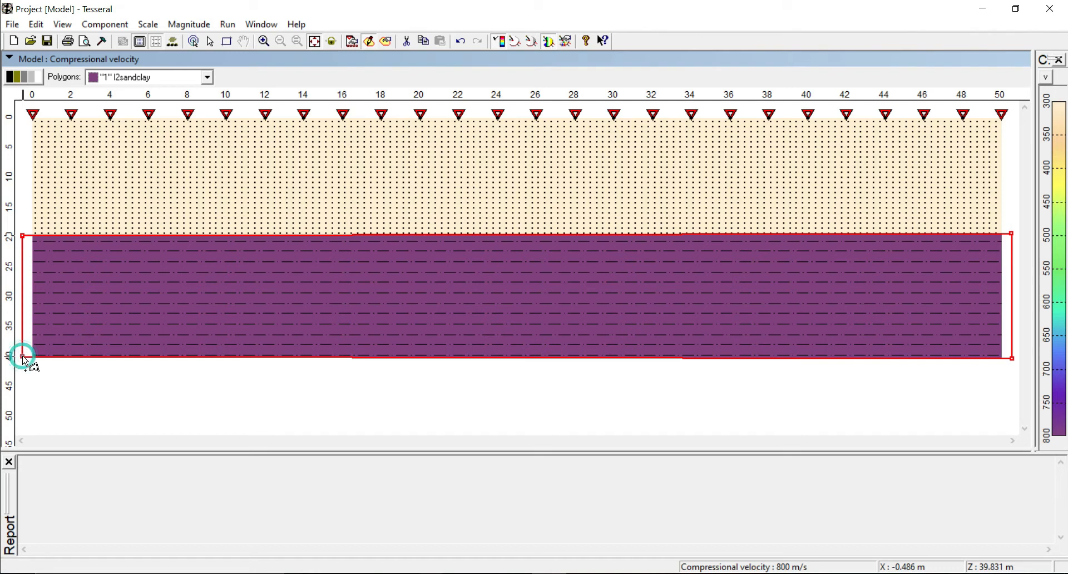
click(22, 416)
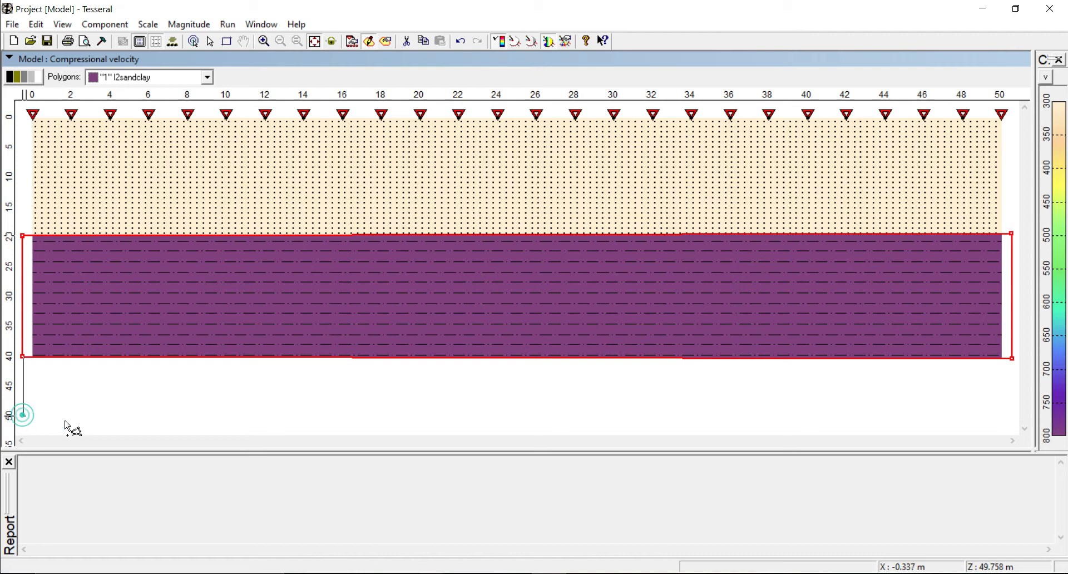
click(1012, 416)
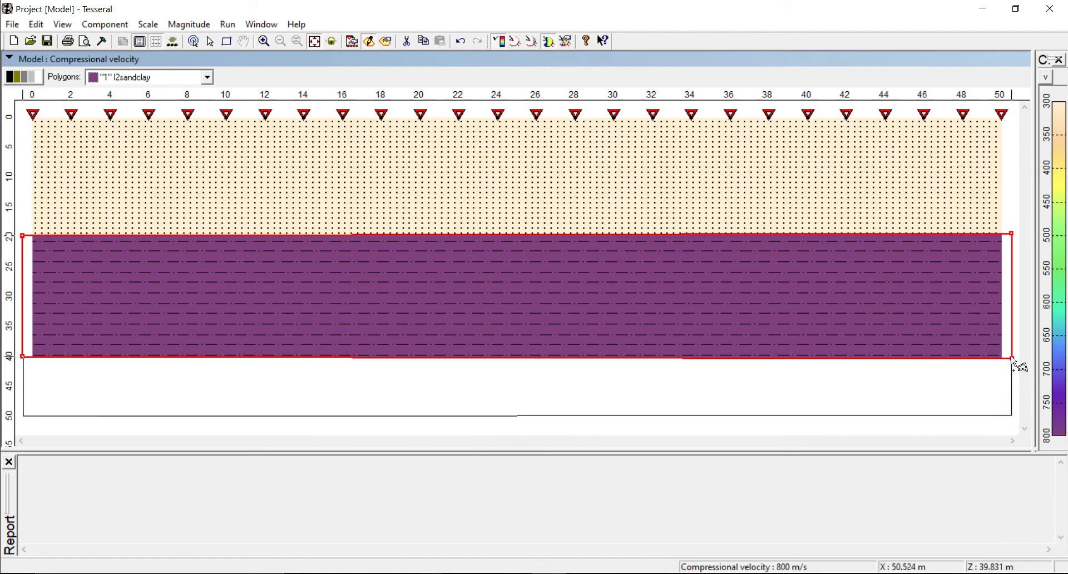
click(1012, 360)
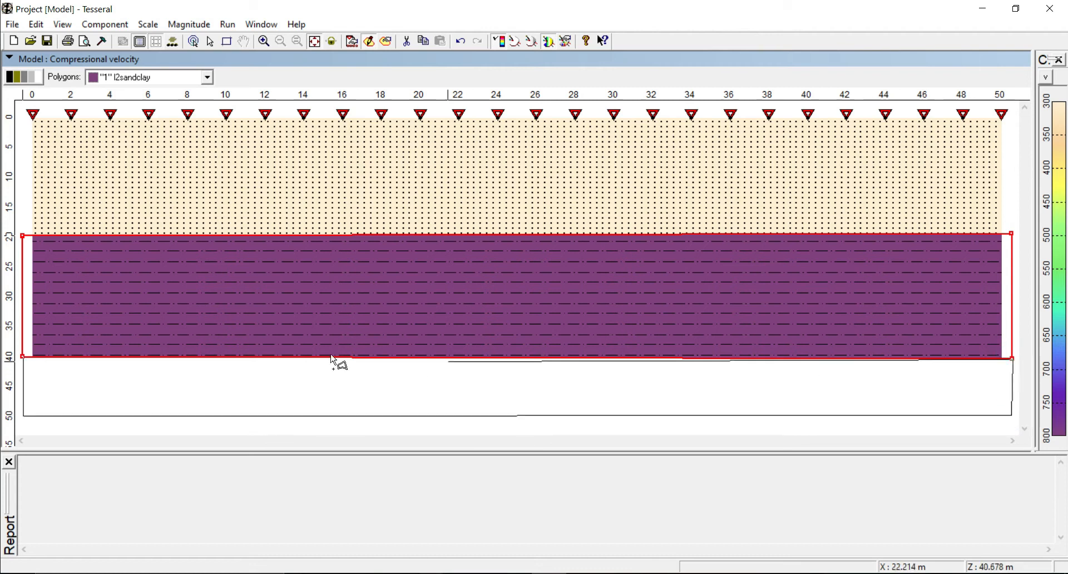
click(22, 357)
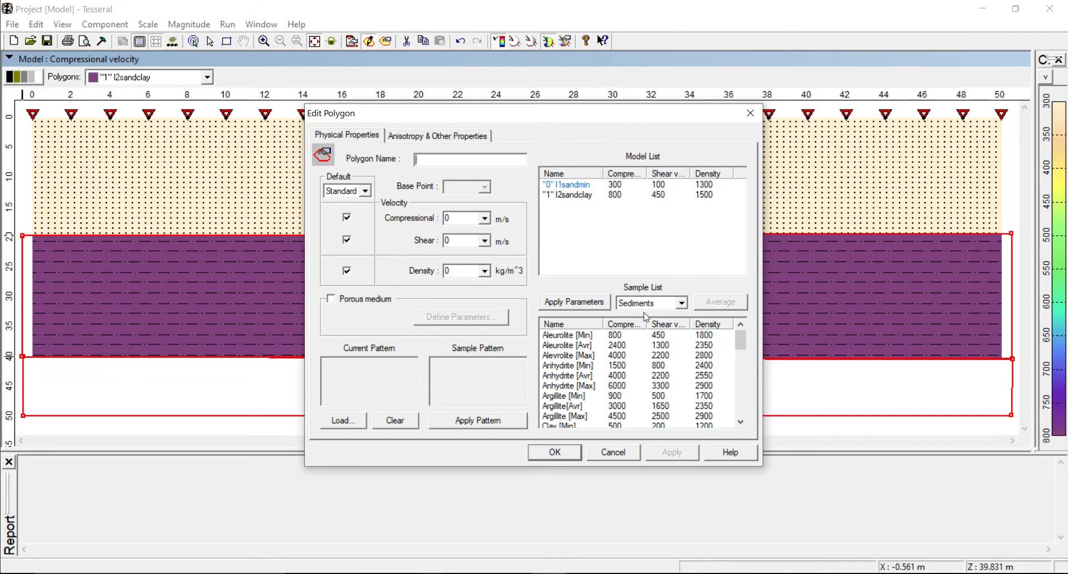
Apply the Sandstone [Min] sample's parameters and pattern to the new polygon, and name it "l3sandstonemin".
scroll(644, 370, down, 12)
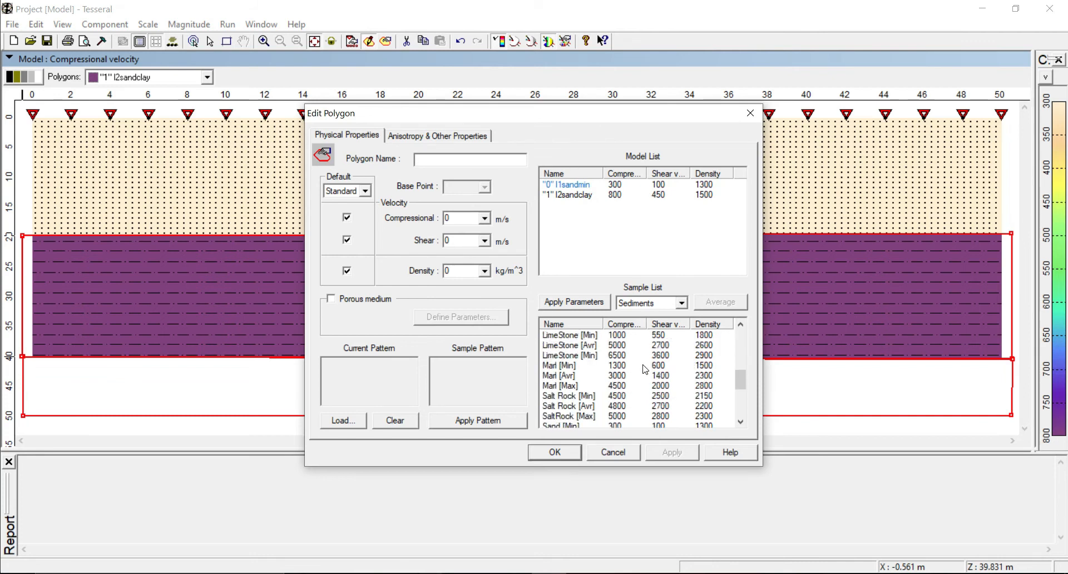
click(567, 396)
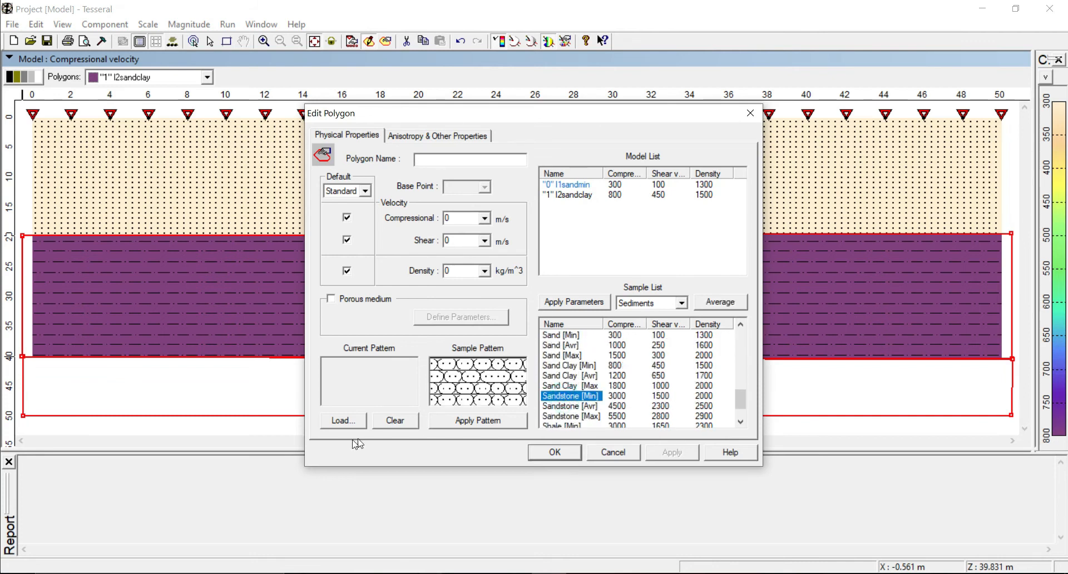
click(574, 302)
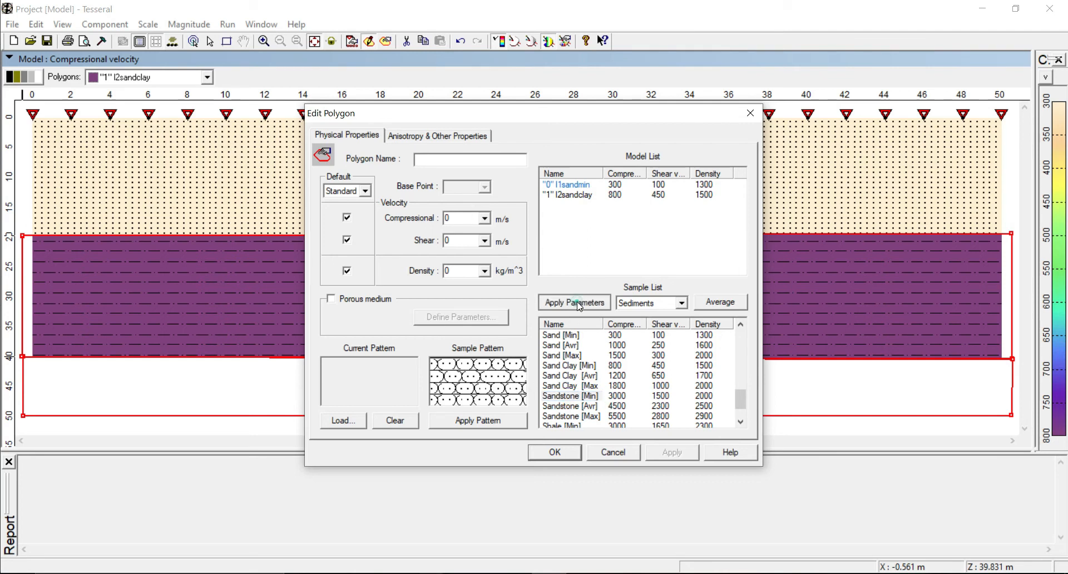
click(456, 421)
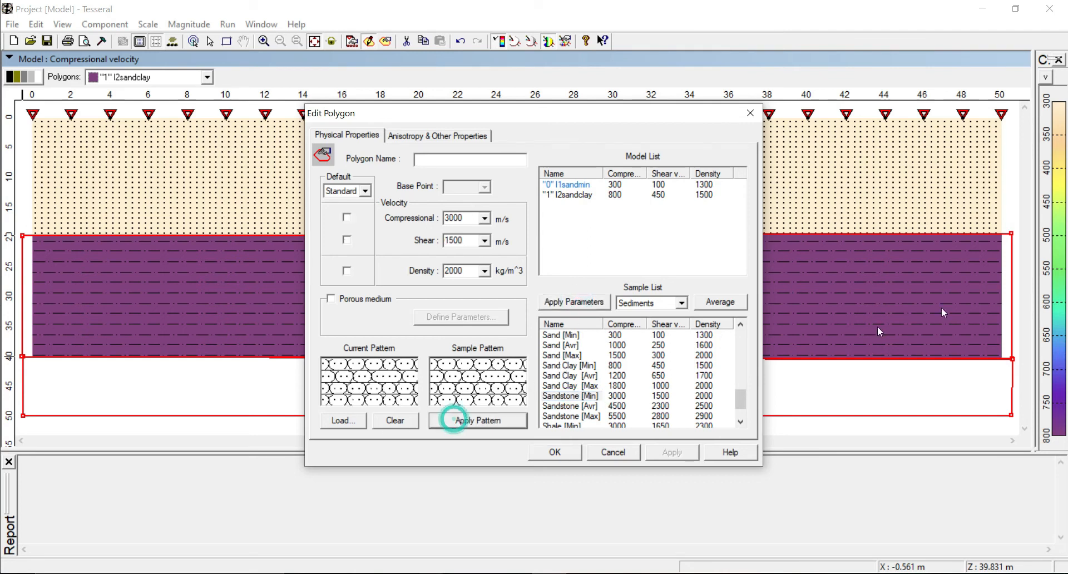
click(481, 158)
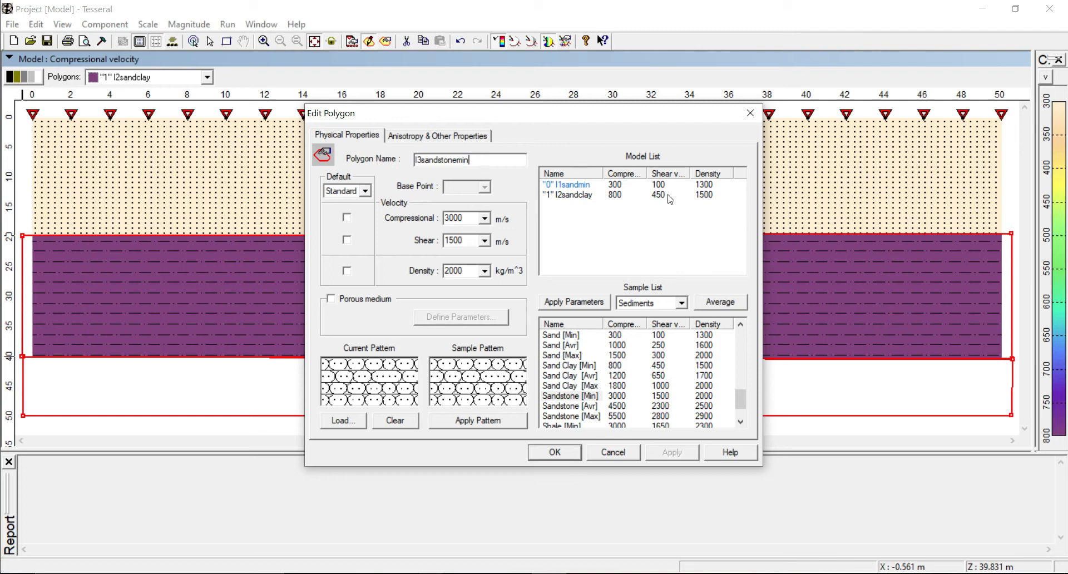
click(555, 451)
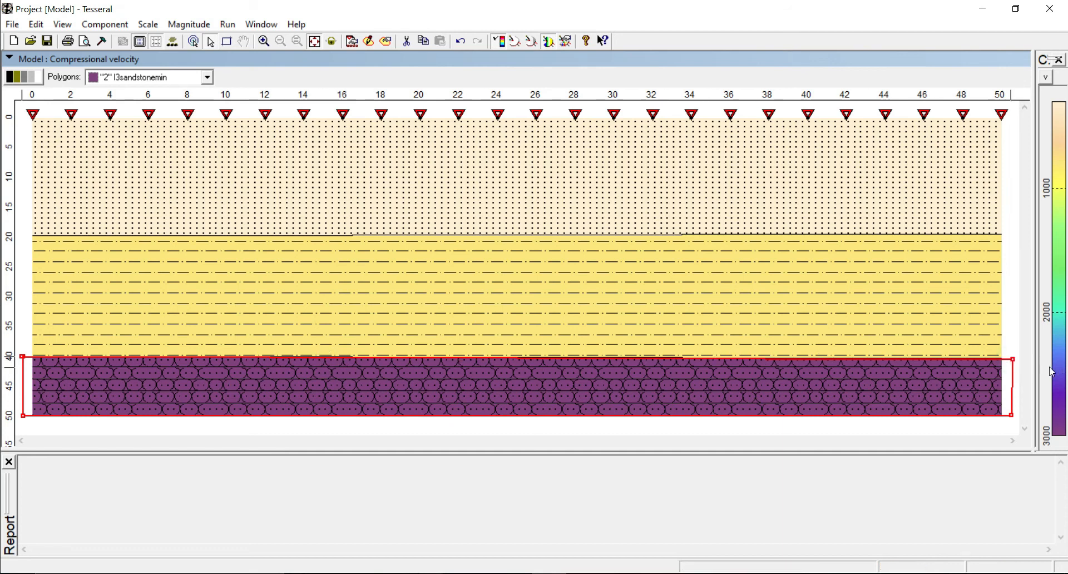
Add a point just below the sandstone polygon's upper right corner, and cut the sandstone and sand clay polygons from the model.
mouse_move(1013, 360)
mouse_down()
mouse_move(718, 370)
mouse_move(1013, 367)
mouse_up()
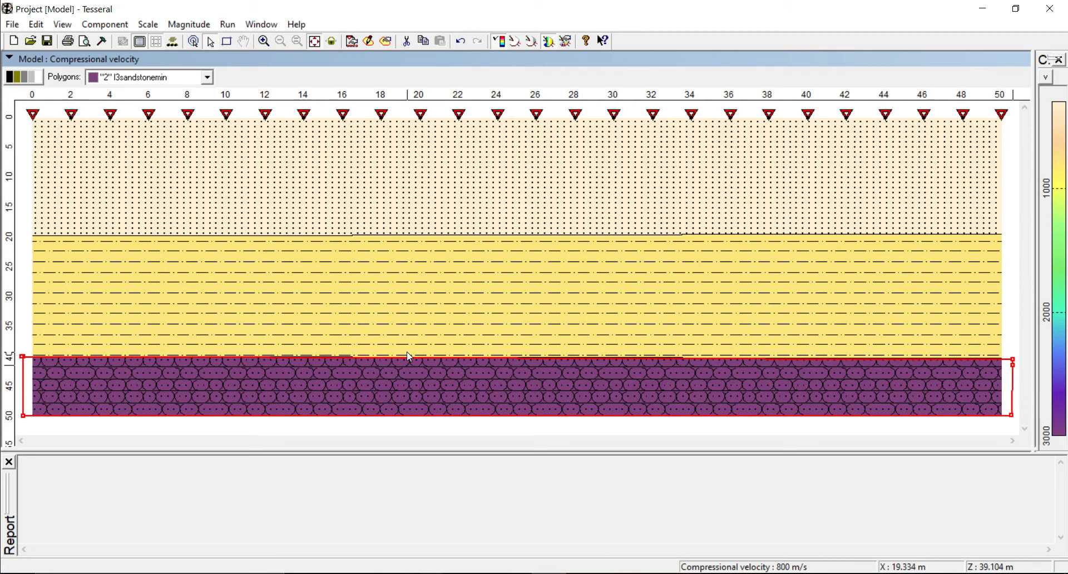
right_click(406, 368)
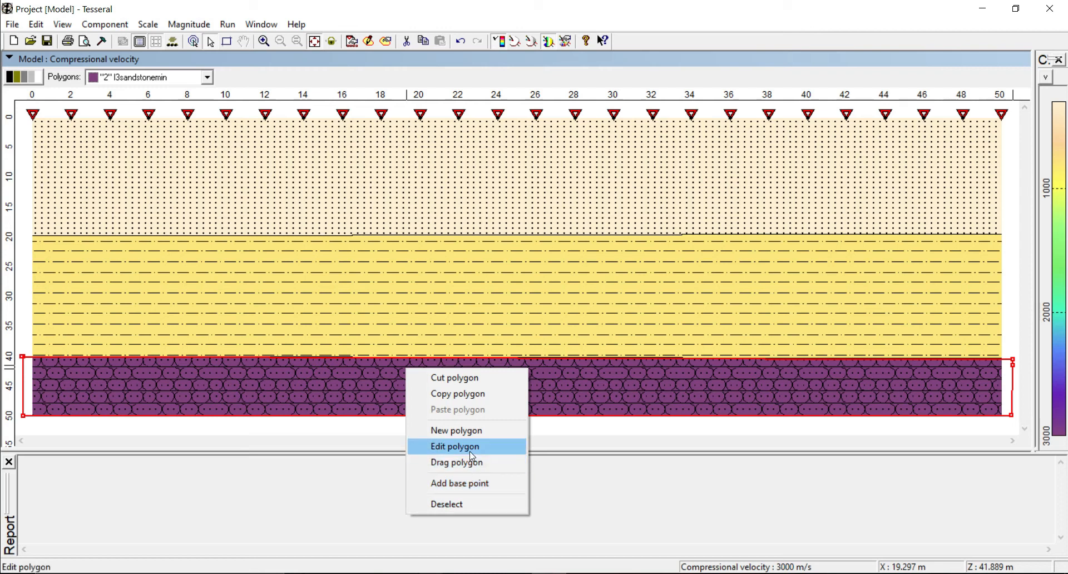
click(475, 380)
right_click(461, 296)
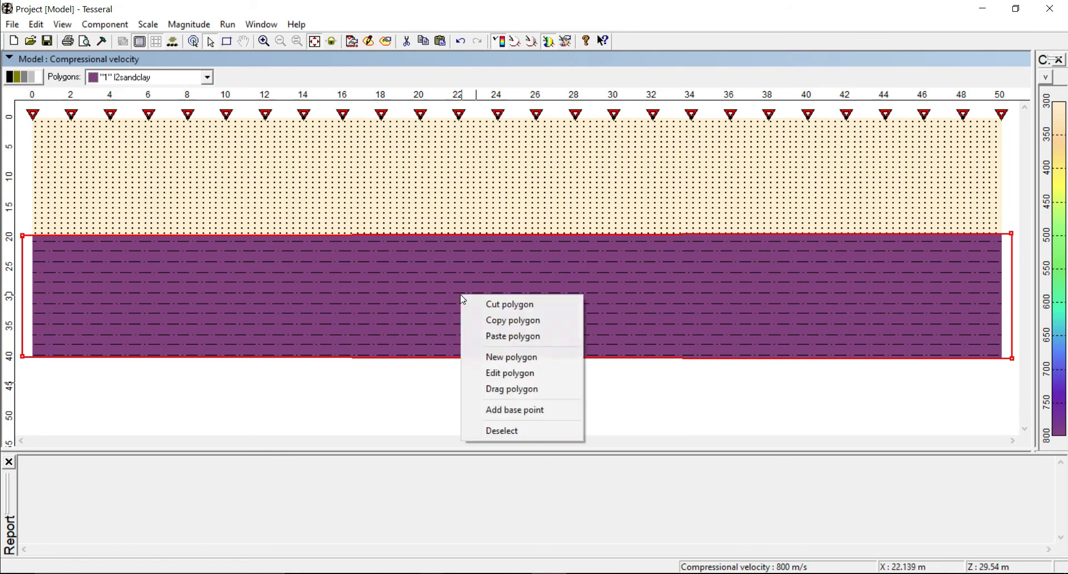
click(490, 305)
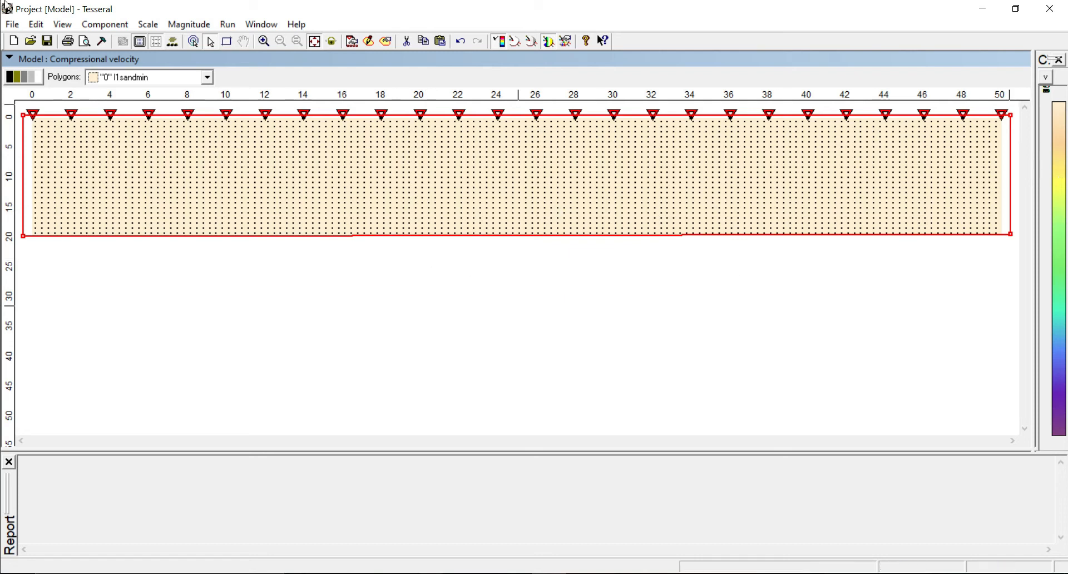
Draw a triangular polygon under the sand layer, from its lower left corner down to about 50 m depth and up to about X 35 m on its base.
right_click(90, 255)
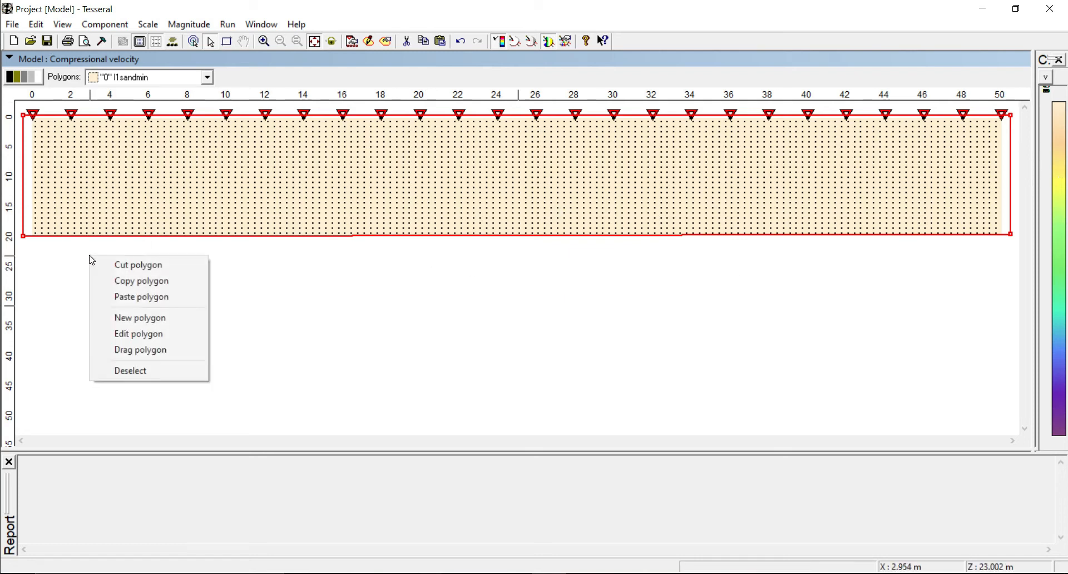
click(147, 318)
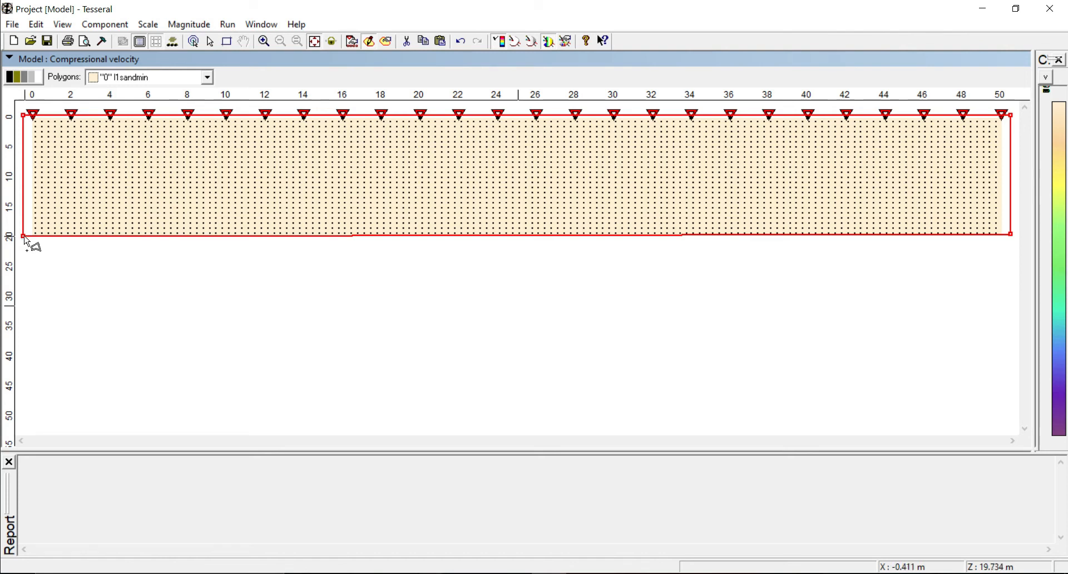
click(24, 236)
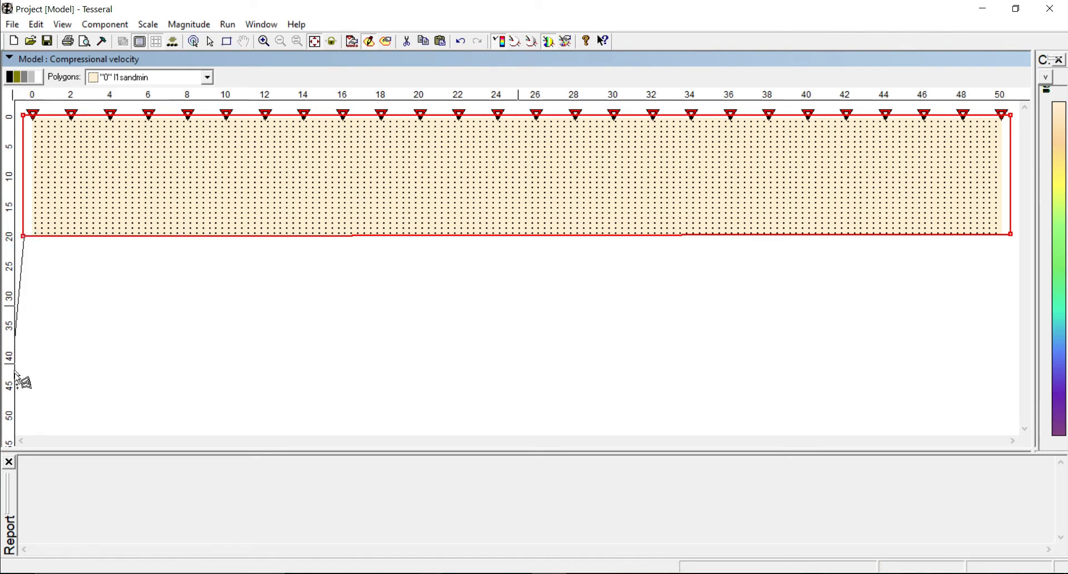
click(26, 414)
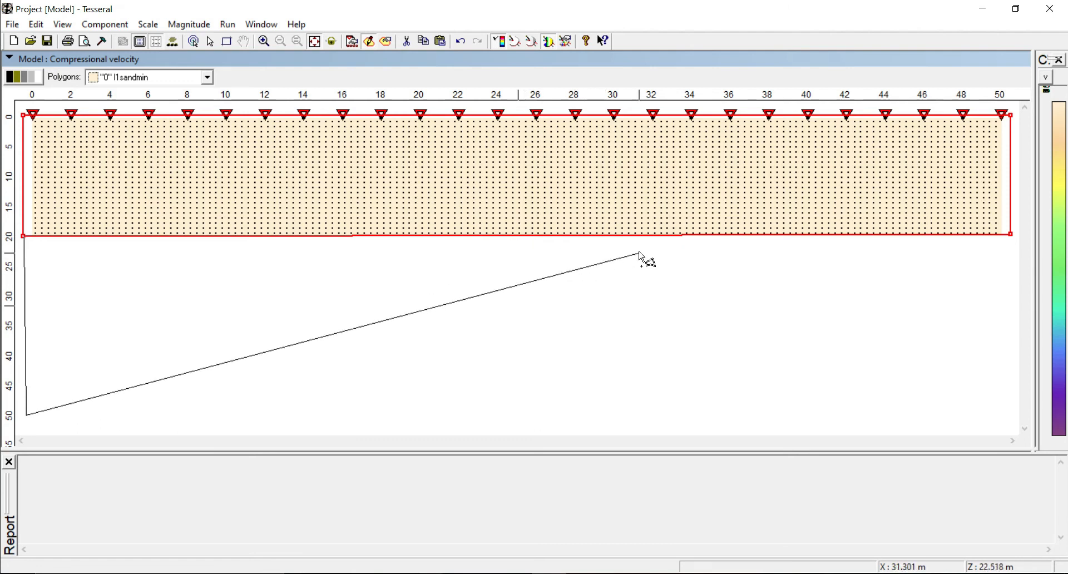
click(716, 236)
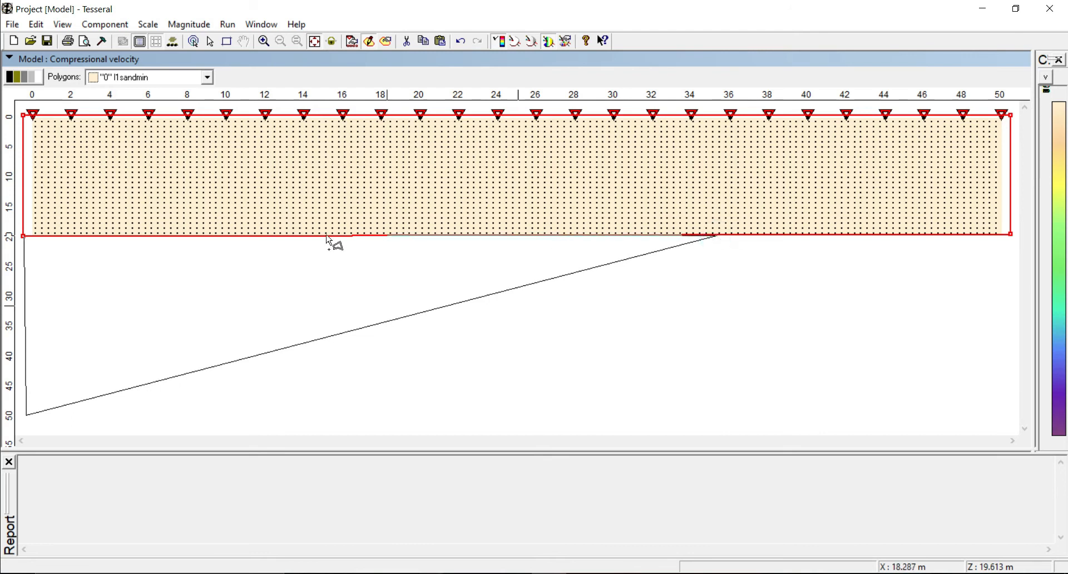
click(23, 236)
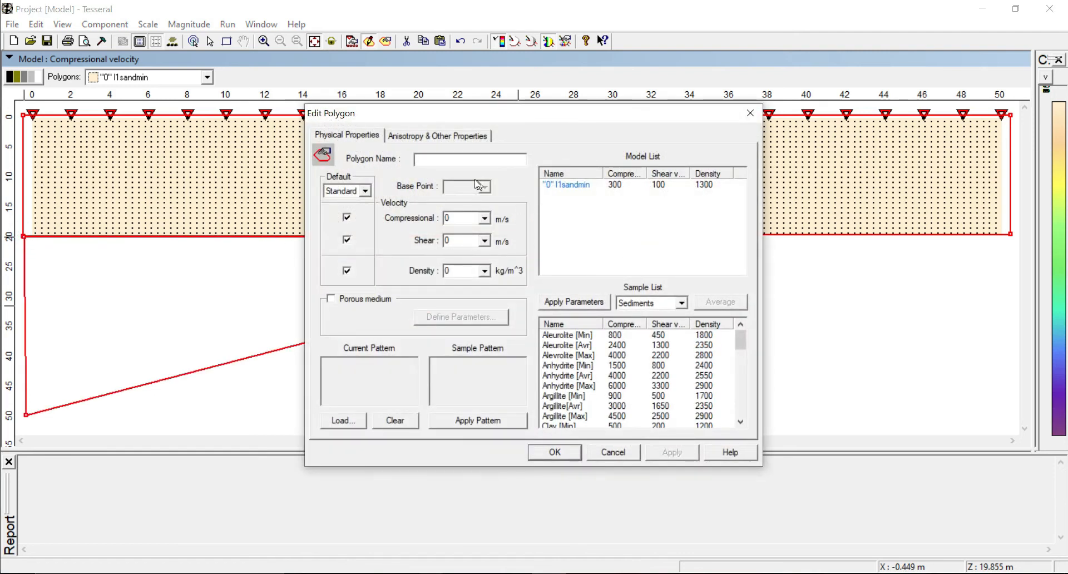
Apply the Sand Clay [Min] sample's parameters and pattern from the Sediments list to the triangular polygon.
click(680, 303)
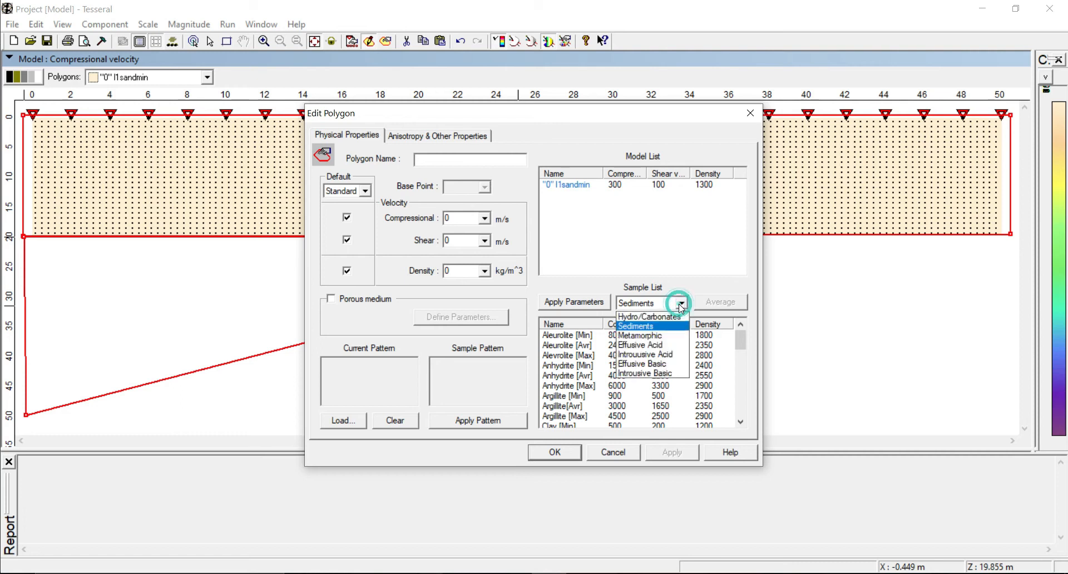
click(678, 303)
scroll(596, 389, down, 3)
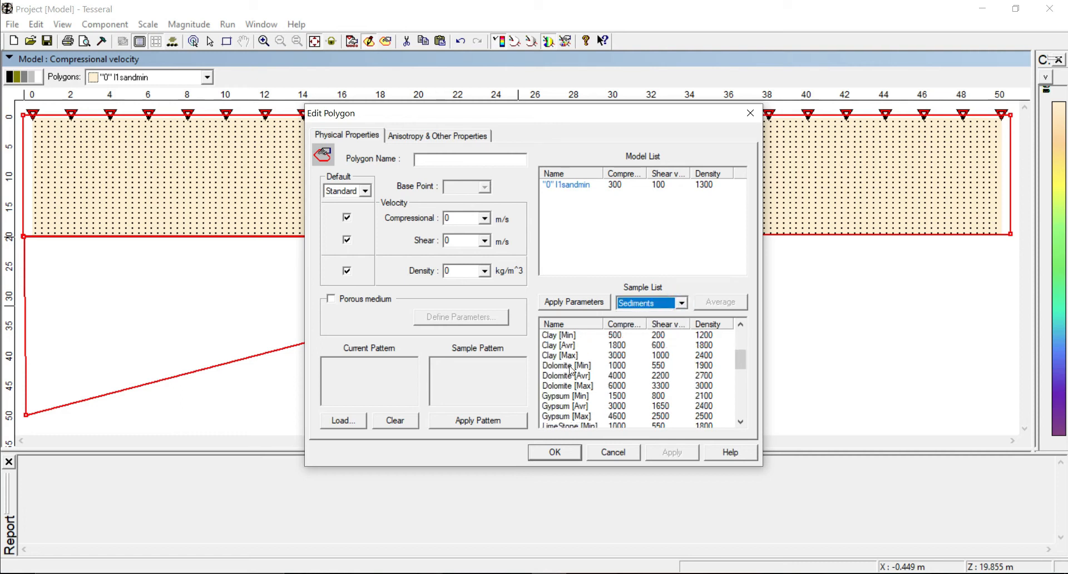
scroll(572, 369, down, 2)
scroll(604, 384, down, 3)
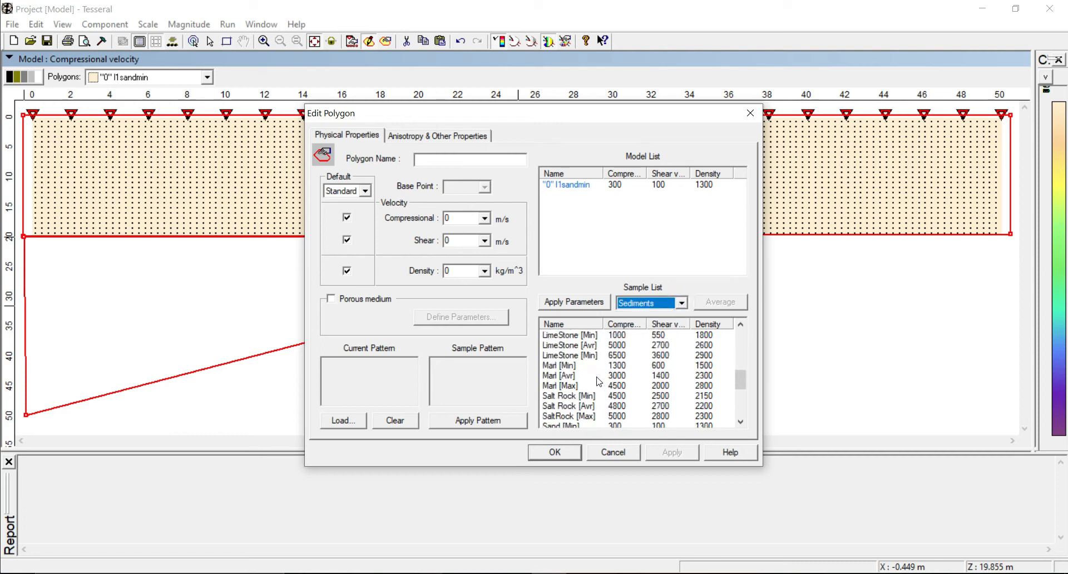
click(575, 399)
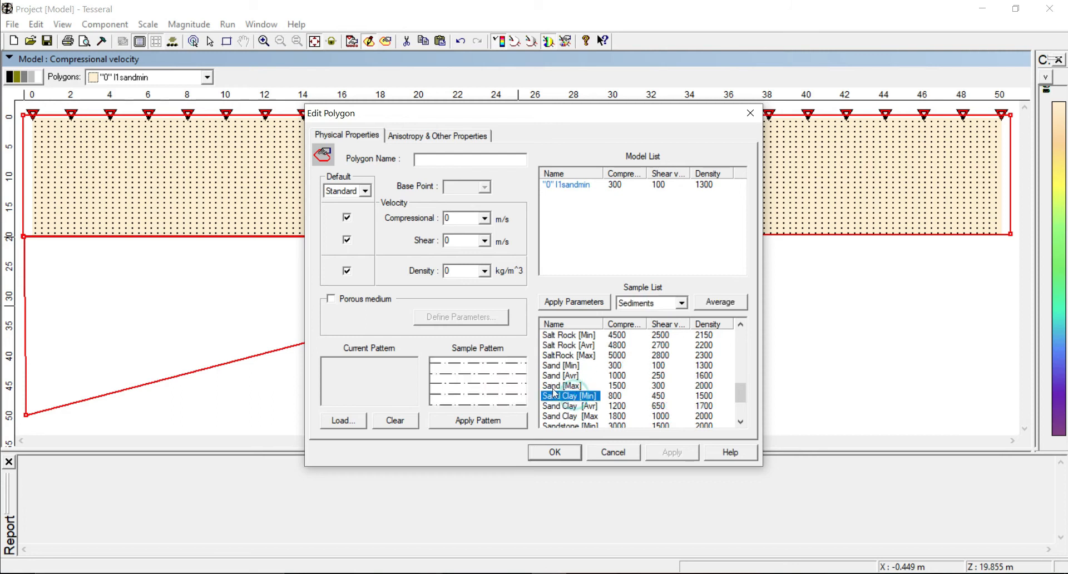
click(591, 302)
click(472, 425)
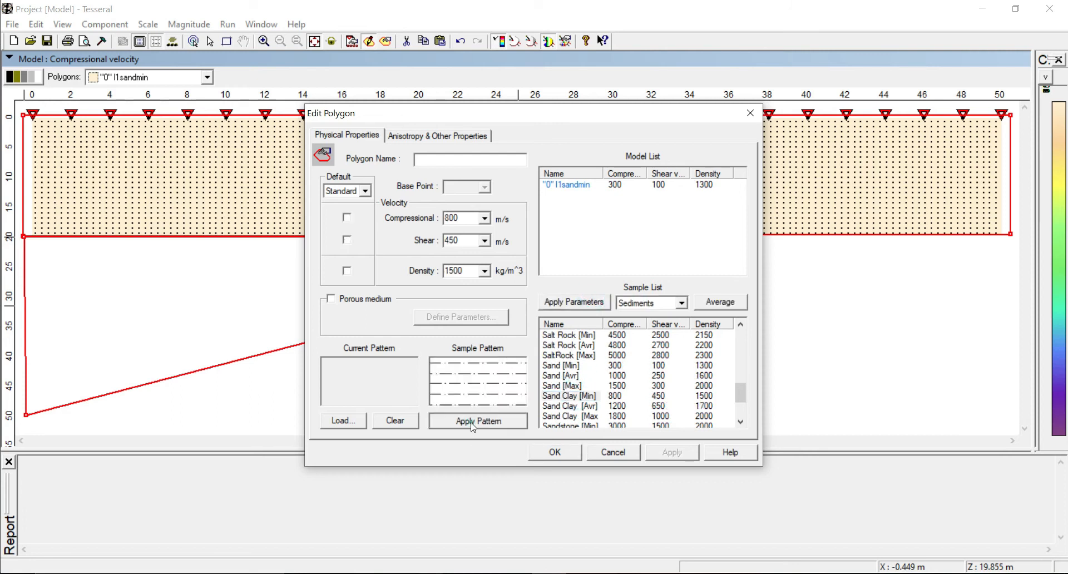
Name the triangular sand clay polygon "sandclay" and add it to the model.
click(459, 164)
text(sandclay)
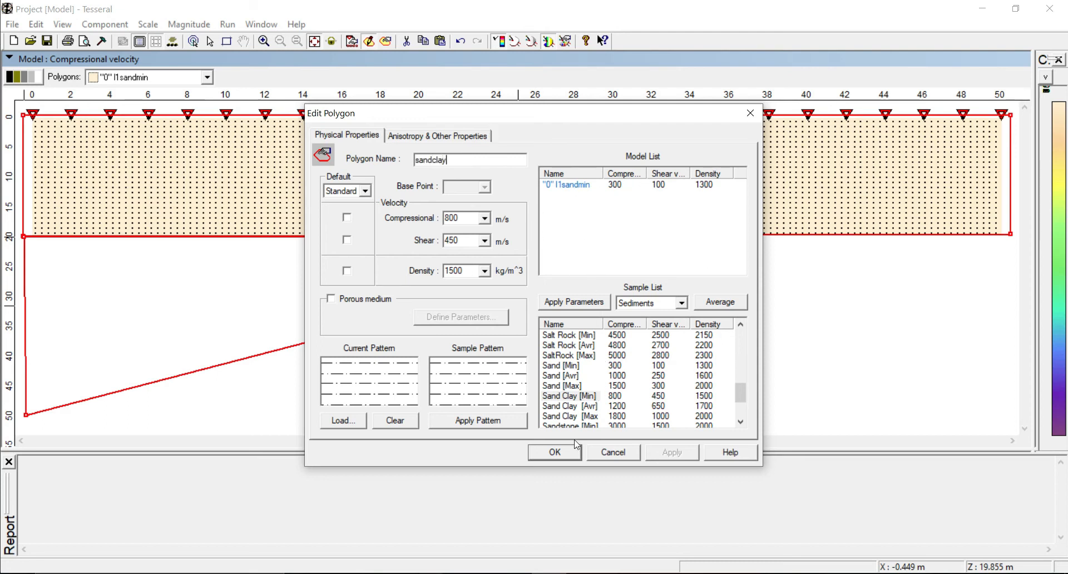
click(569, 458)
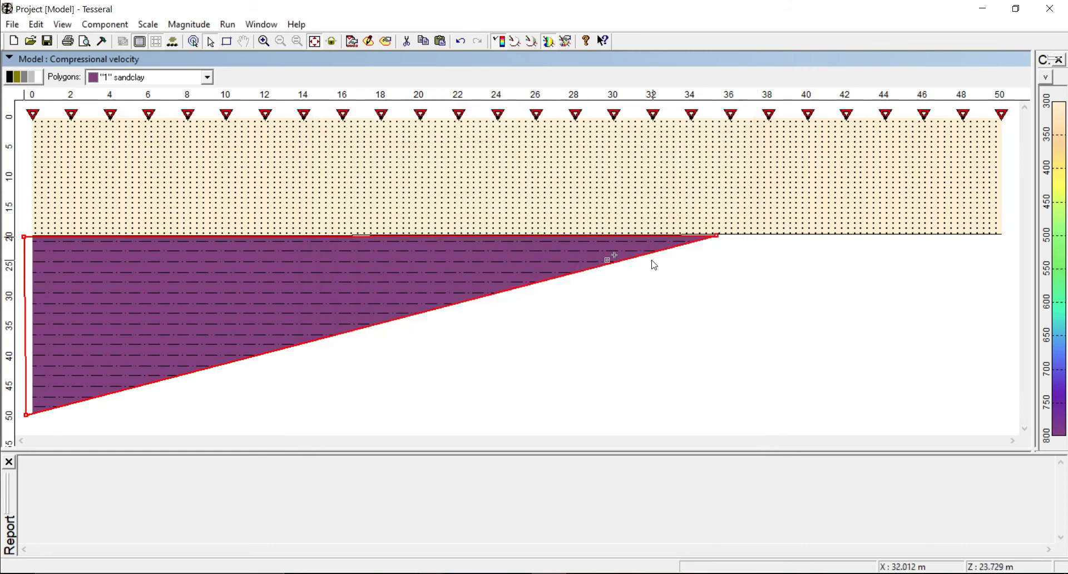
Draw a polygon between about 20 and 30 m depth, from the sand clay's sloping edge to X 50 m, directly under the sand layer.
right_click(662, 284)
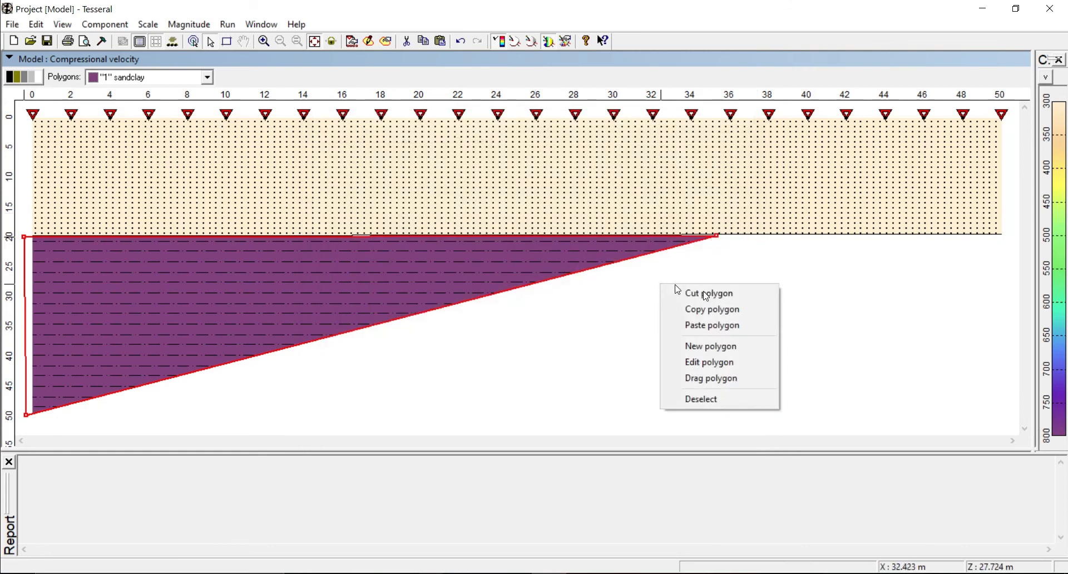
click(724, 346)
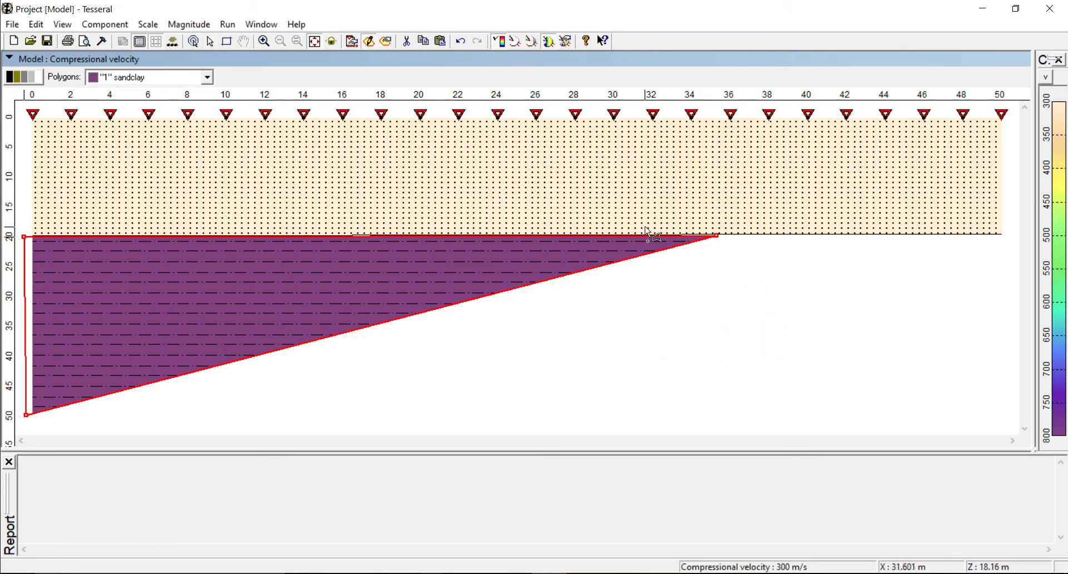
click(488, 297)
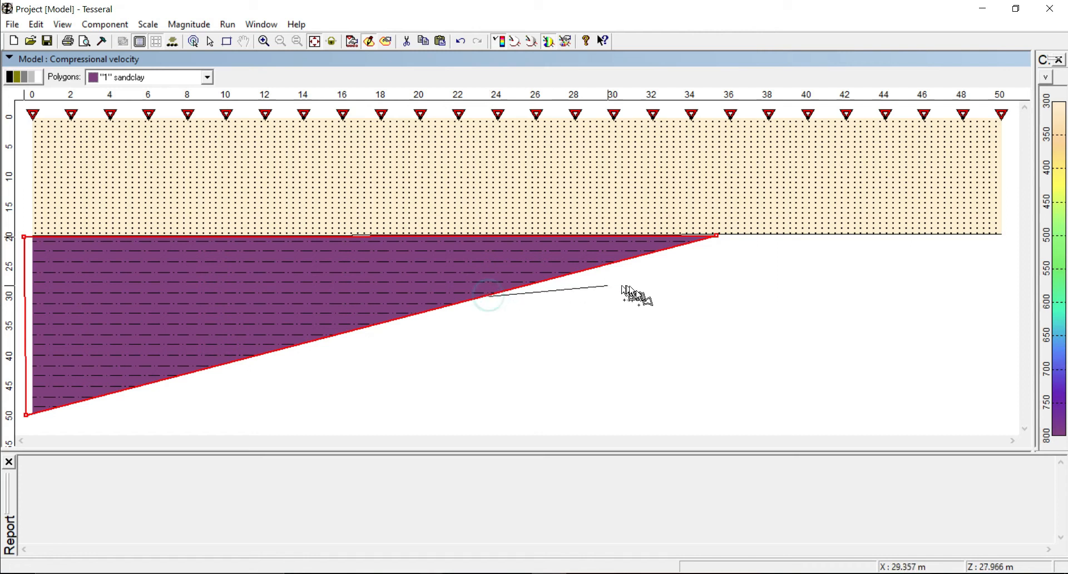
click(1005, 294)
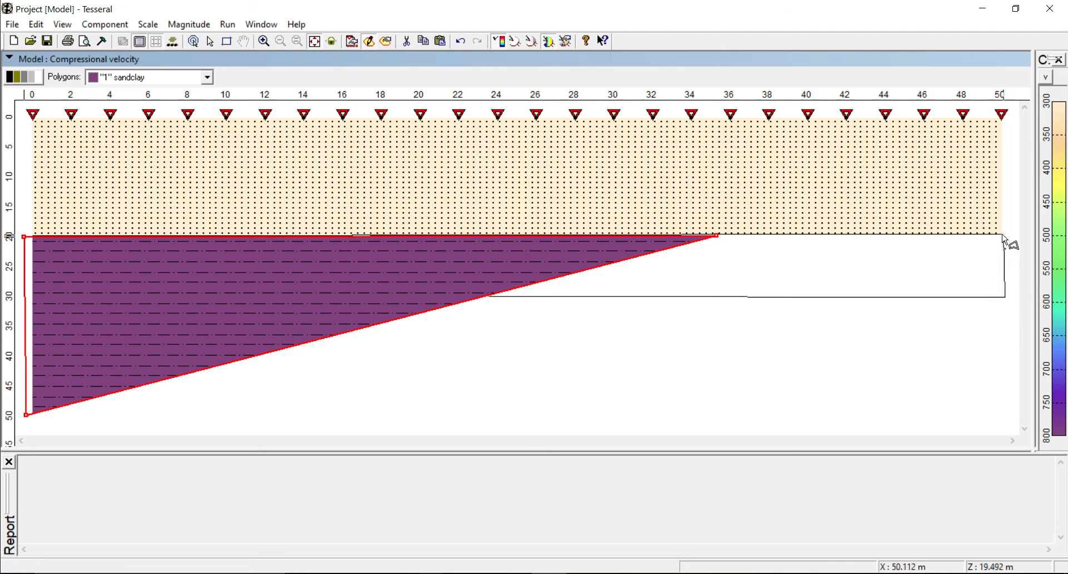
click(1004, 236)
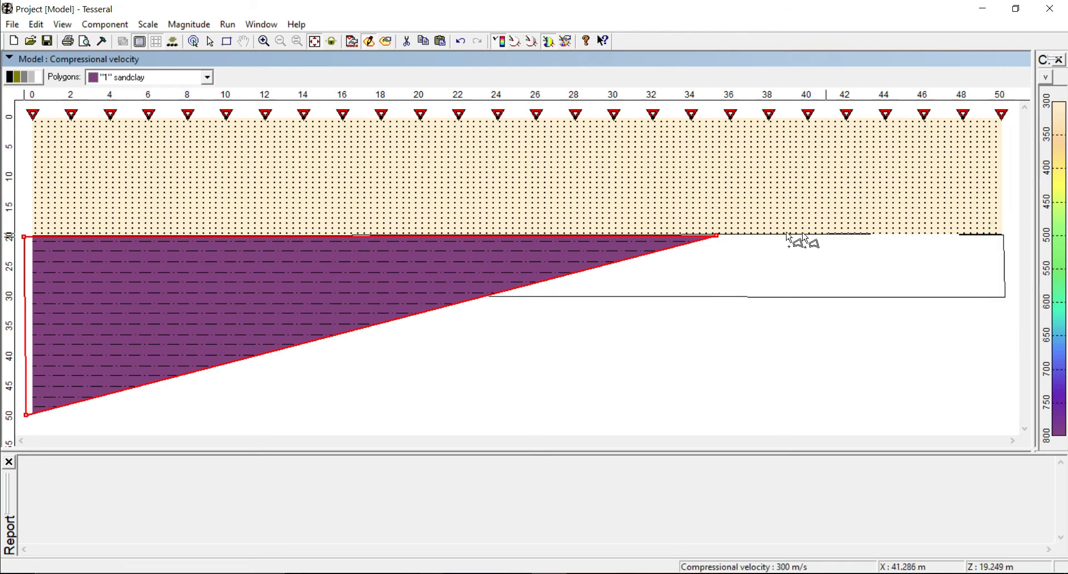
click(717, 237)
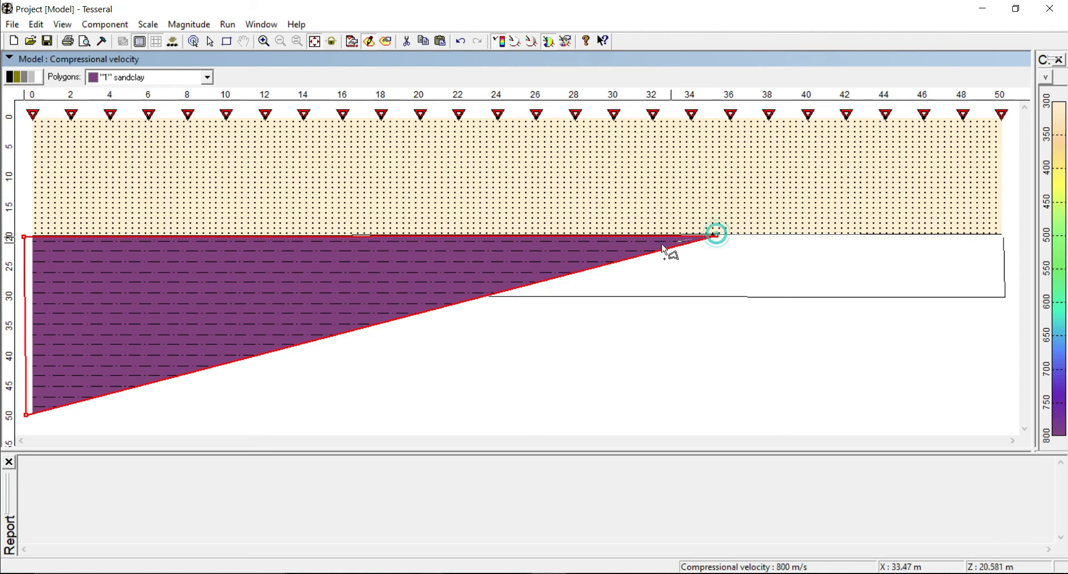
double_click(489, 296)
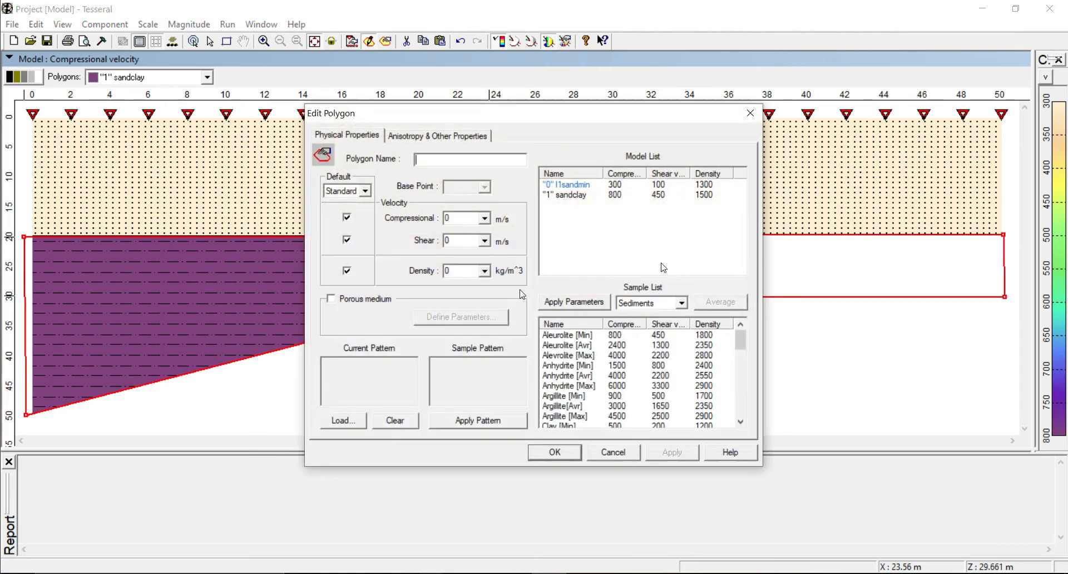
Apply only the Sandstone [Min] sample's pattern to the new polygon and name it "sandstonemin".
scroll(583, 370, down, 10)
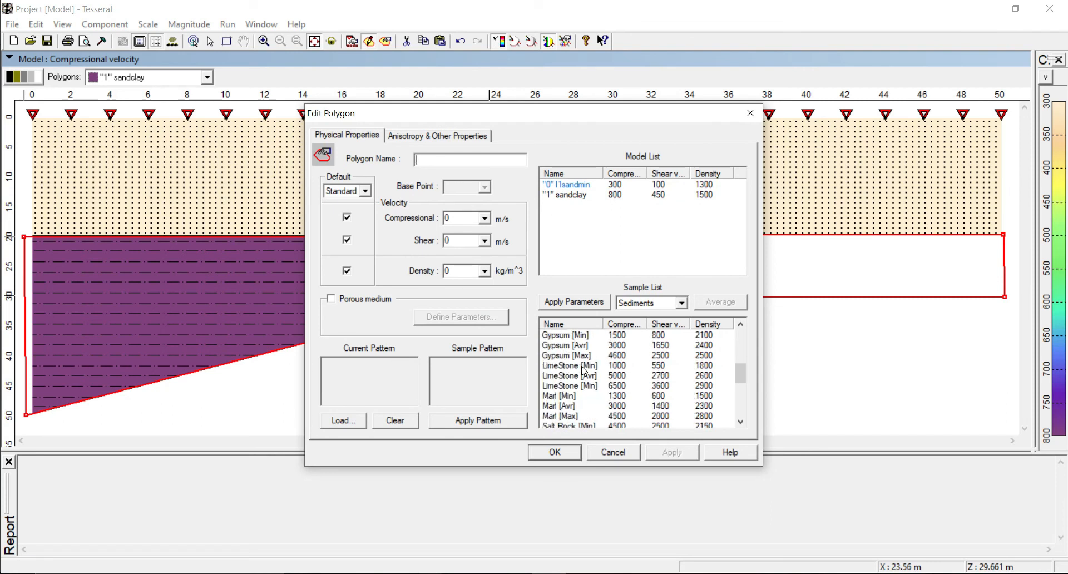
scroll(583, 371, down, 2)
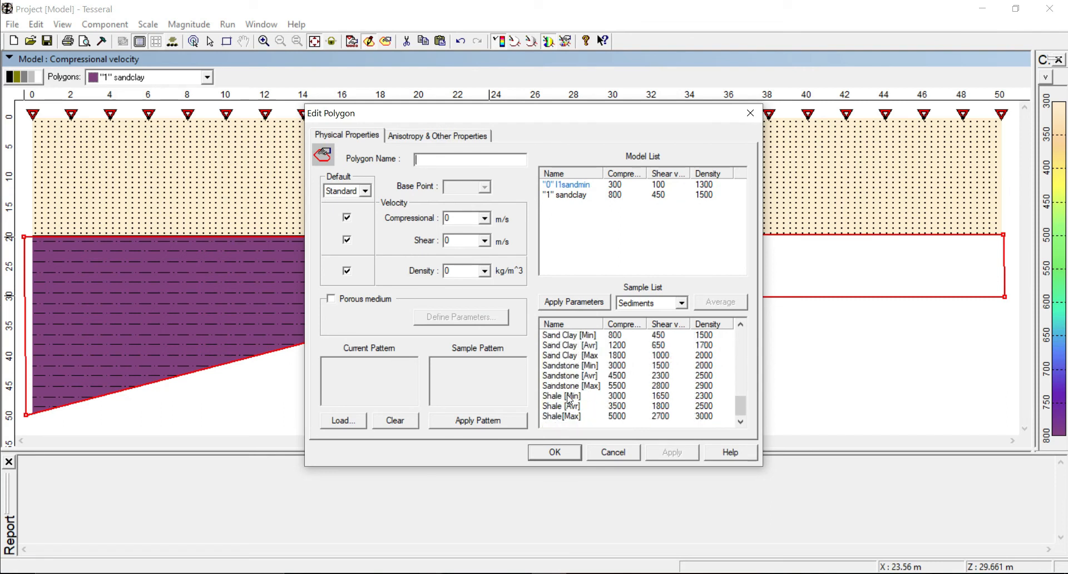
click(573, 366)
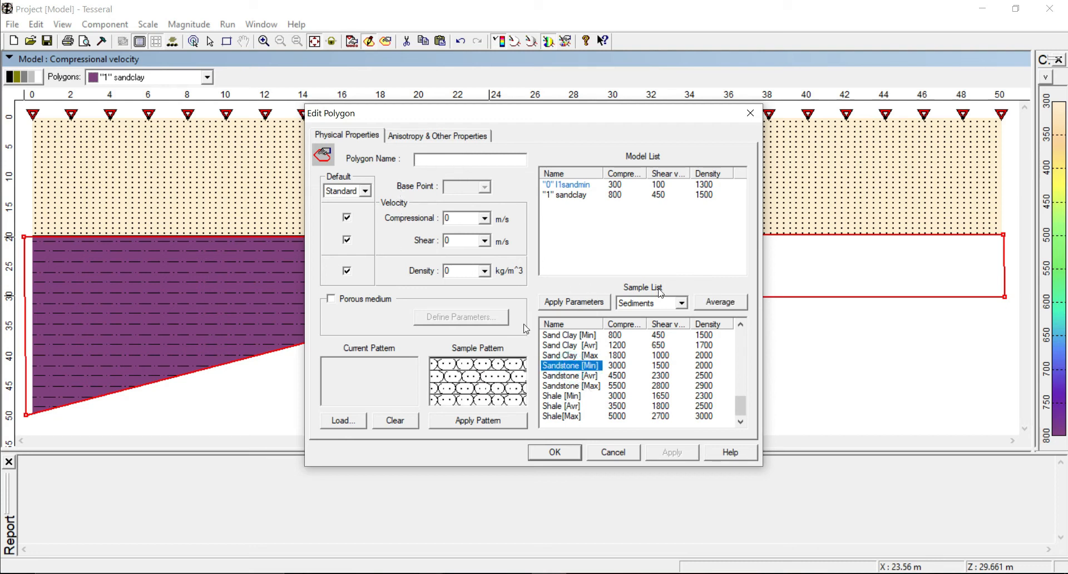
click(467, 161)
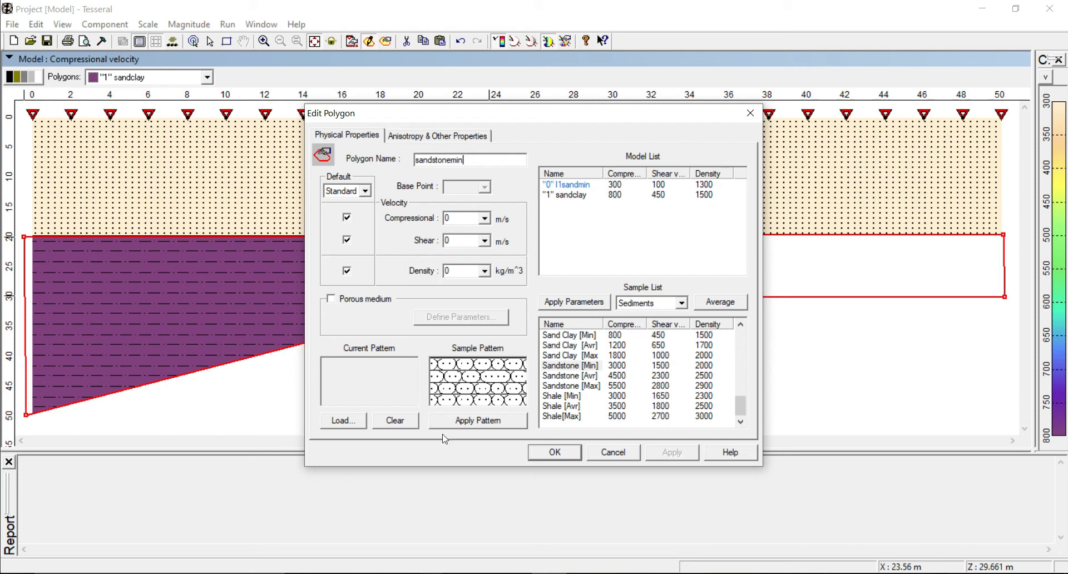
click(477, 421)
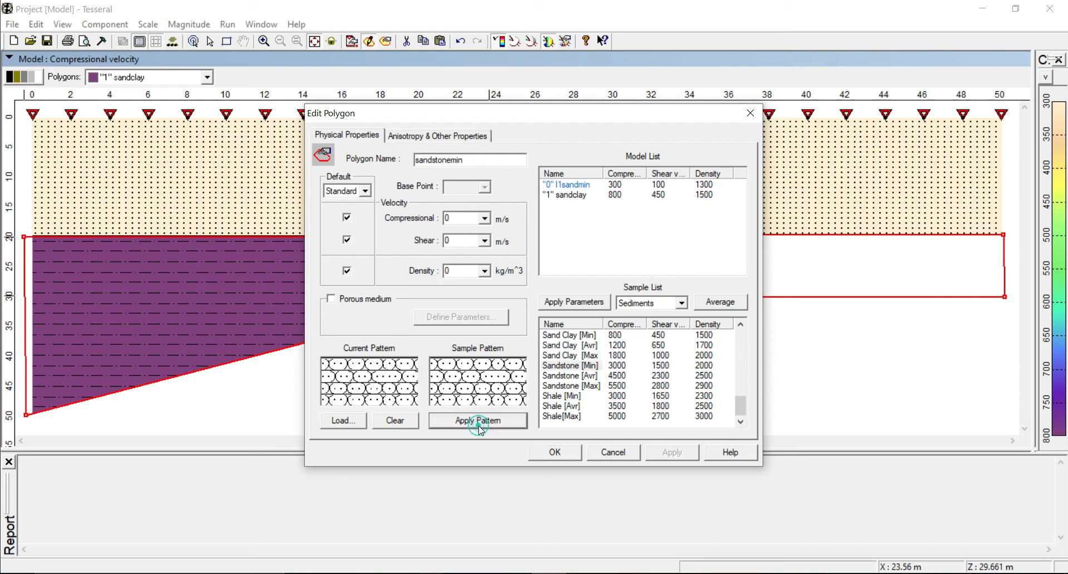
click(564, 455)
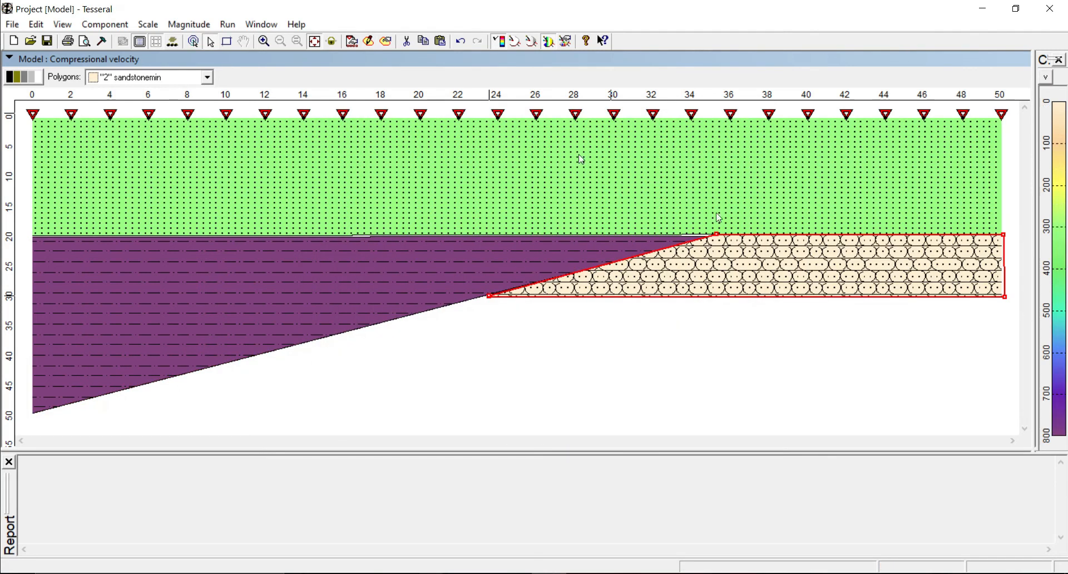
Draw a polygon peaking at about X 24 m, 30 m deep, with ends at about 50 m depth and a raised notch in its base.
right_click(461, 342)
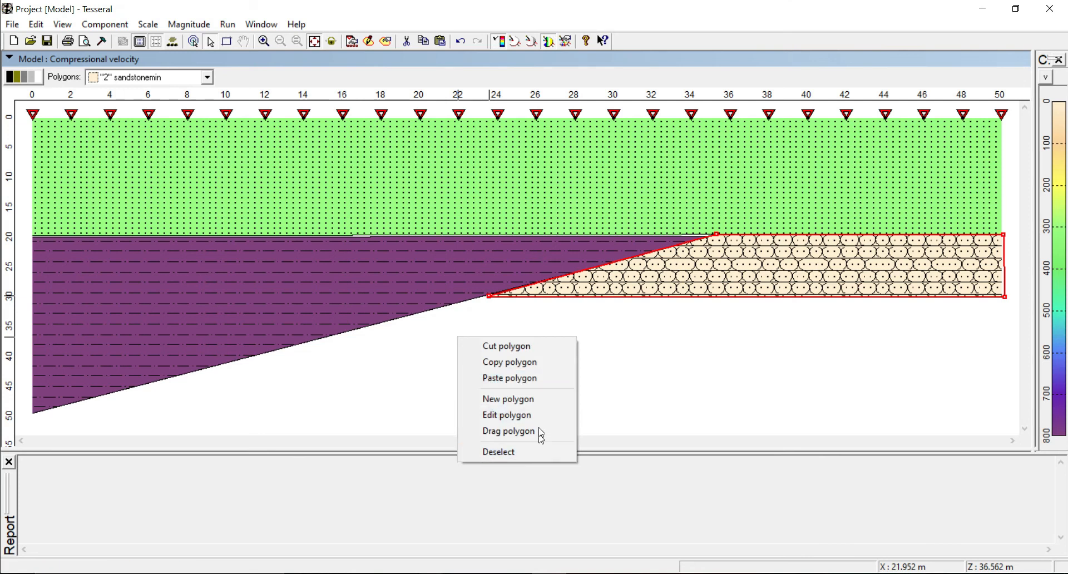
click(501, 399)
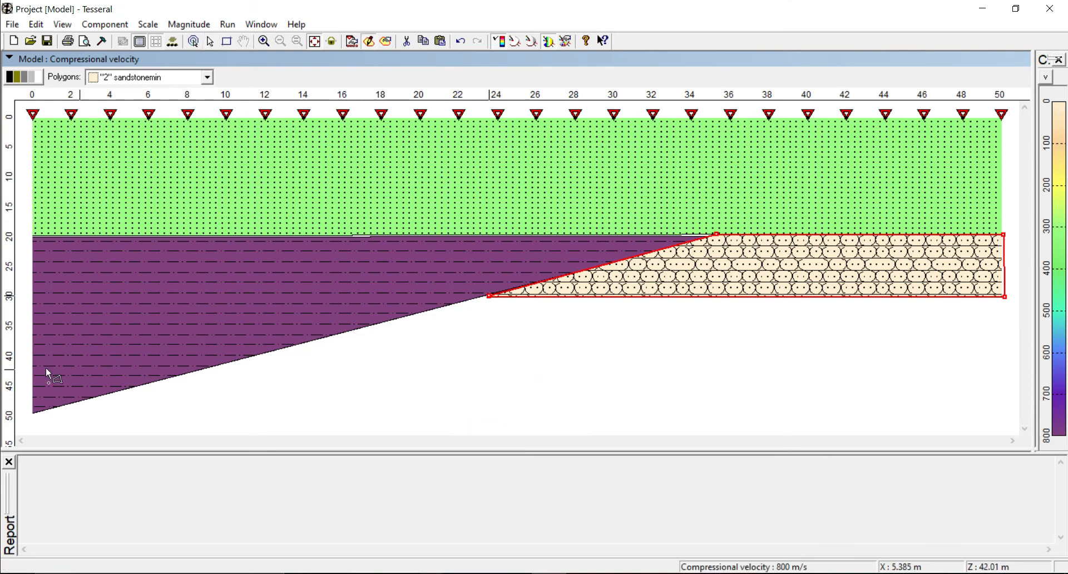
click(33, 413)
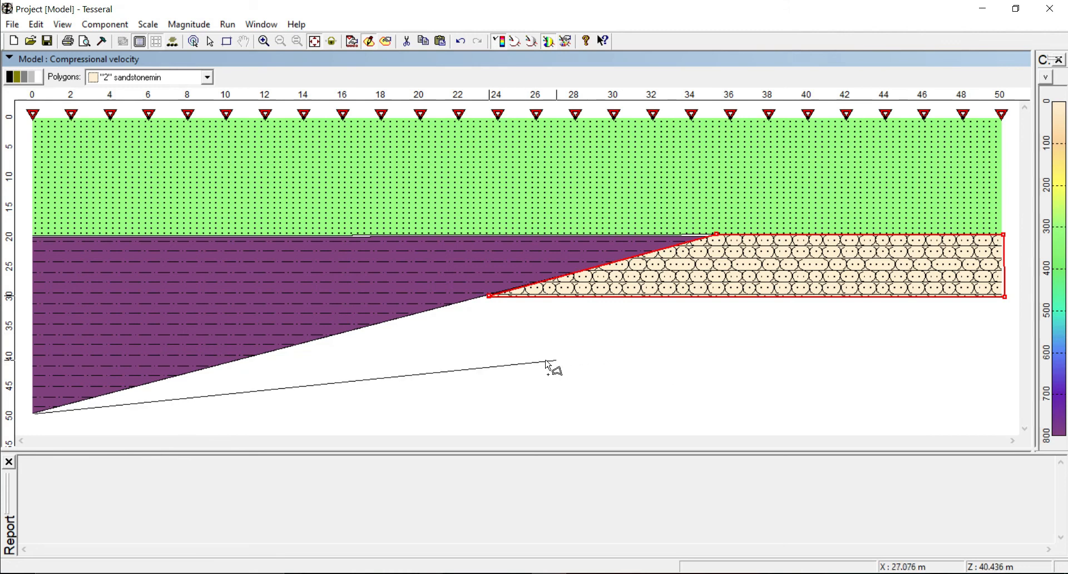
click(489, 296)
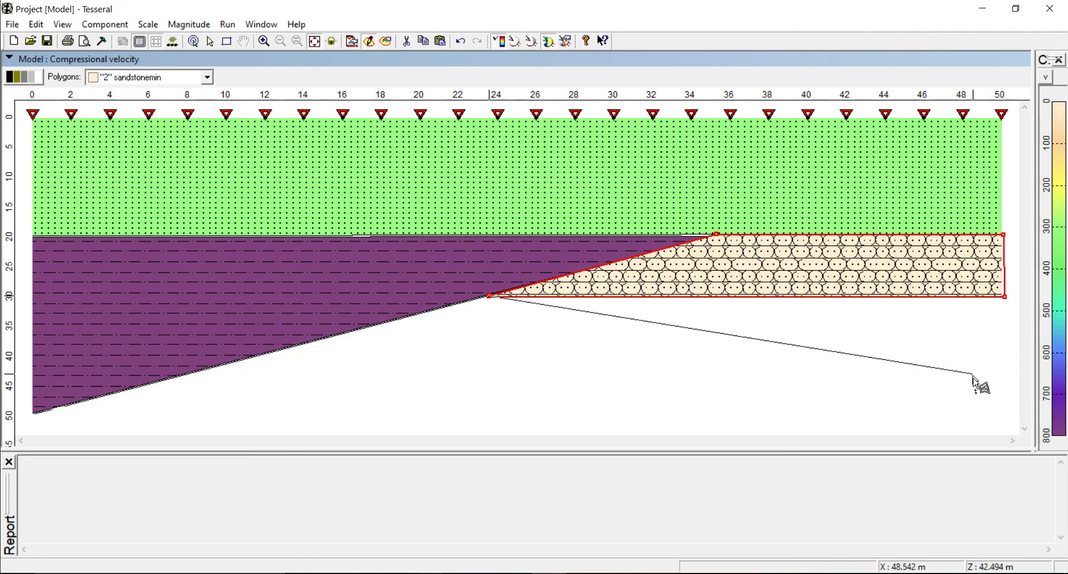
click(1008, 417)
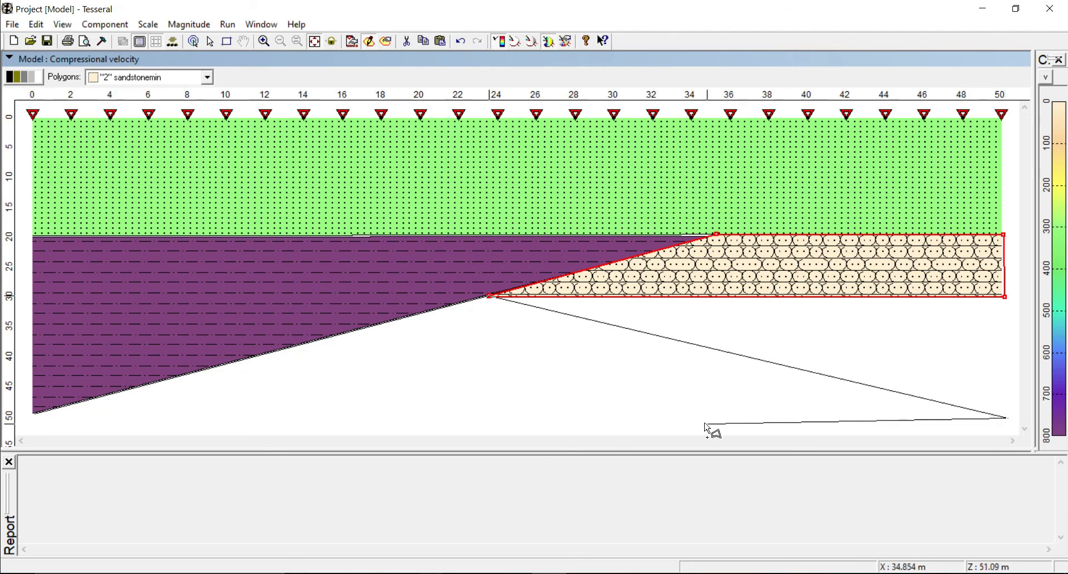
click(610, 420)
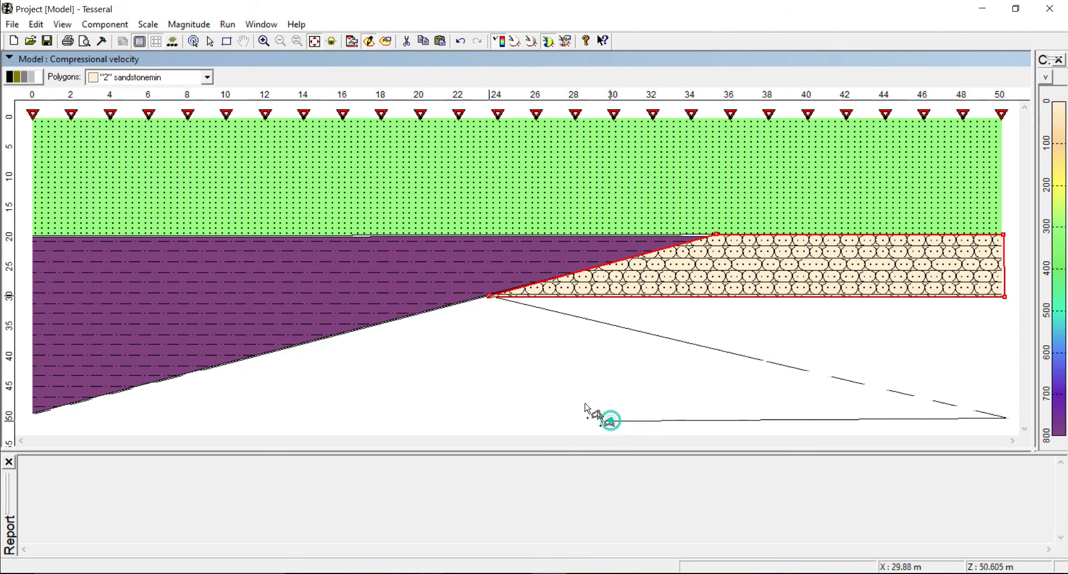
click(526, 363)
click(416, 378)
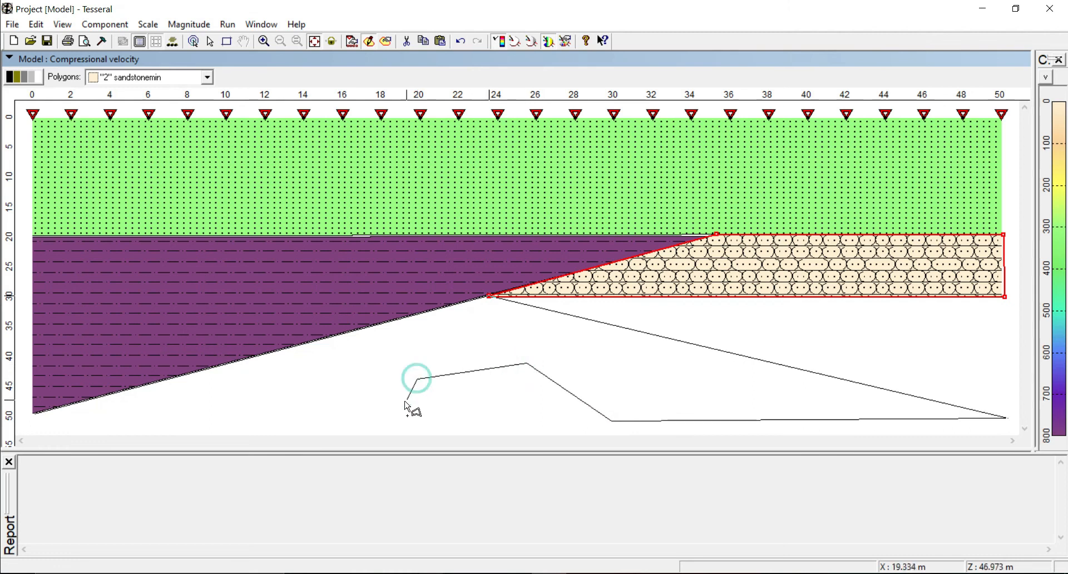
click(371, 419)
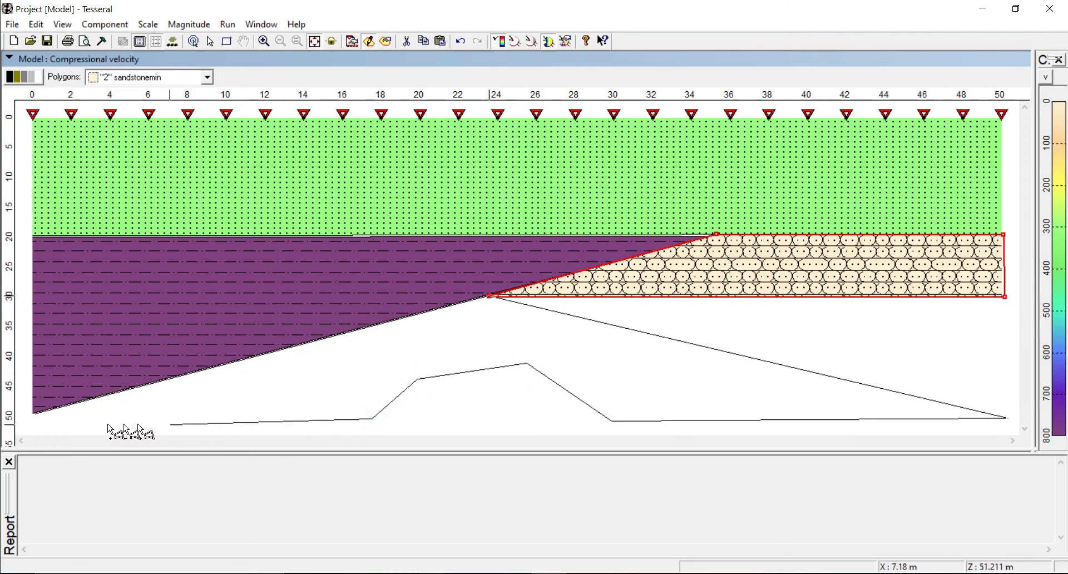
click(34, 415)
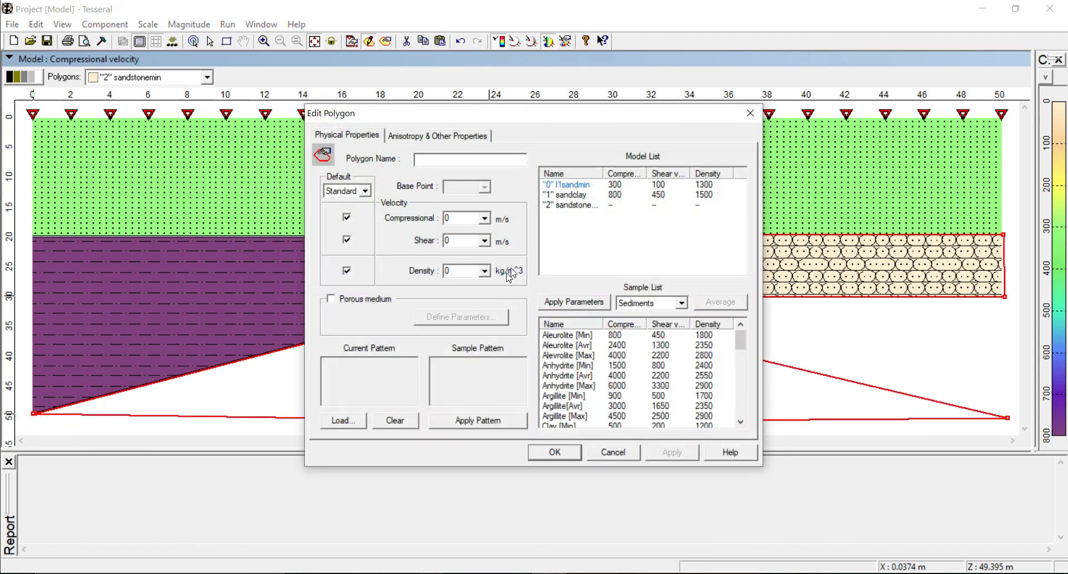
Apply the Shale [Min] sample's parameters and pattern from the Sediments list to the peaked polygon, and add it to the model.
click(681, 304)
click(680, 304)
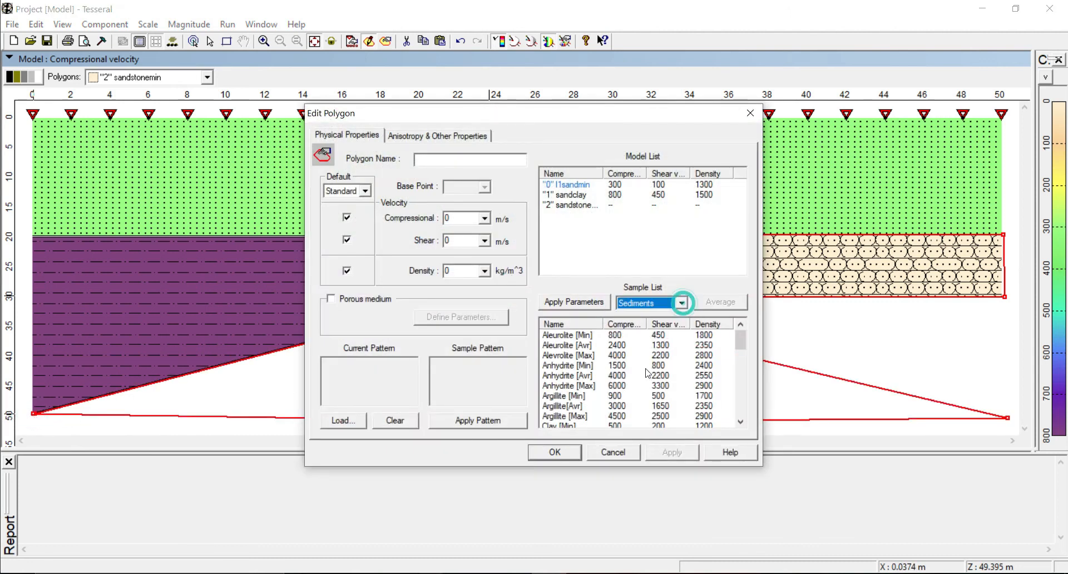
scroll(600, 401, down, 6)
scroll(599, 400, down, 4)
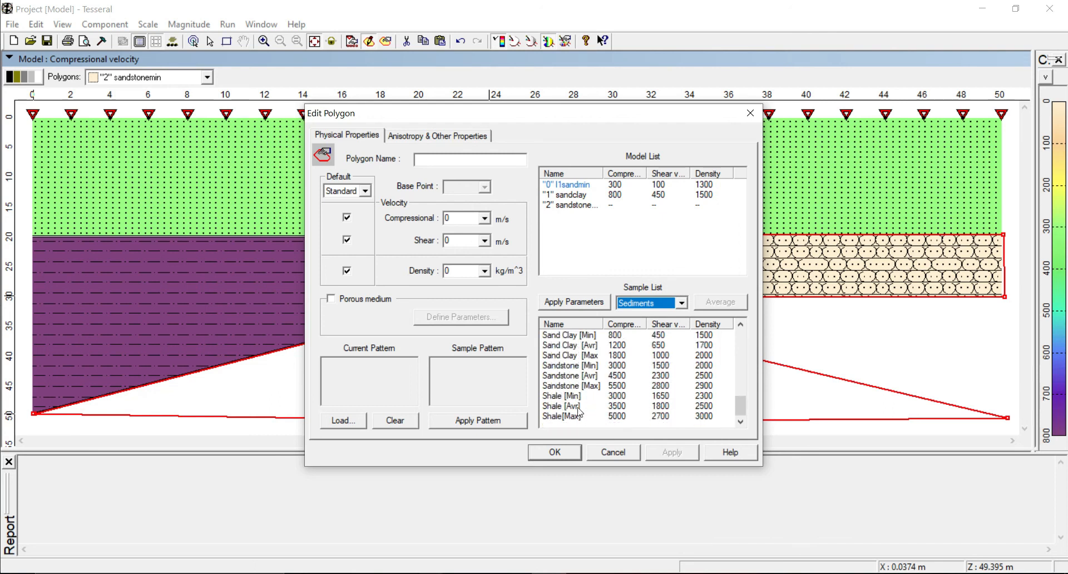
click(552, 397)
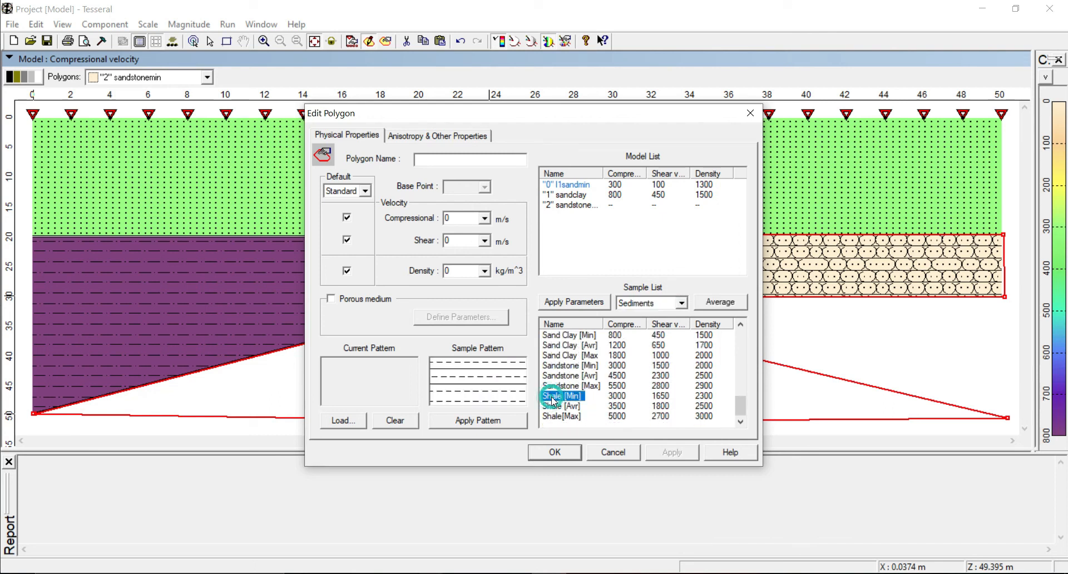
click(567, 306)
click(464, 419)
click(446, 161)
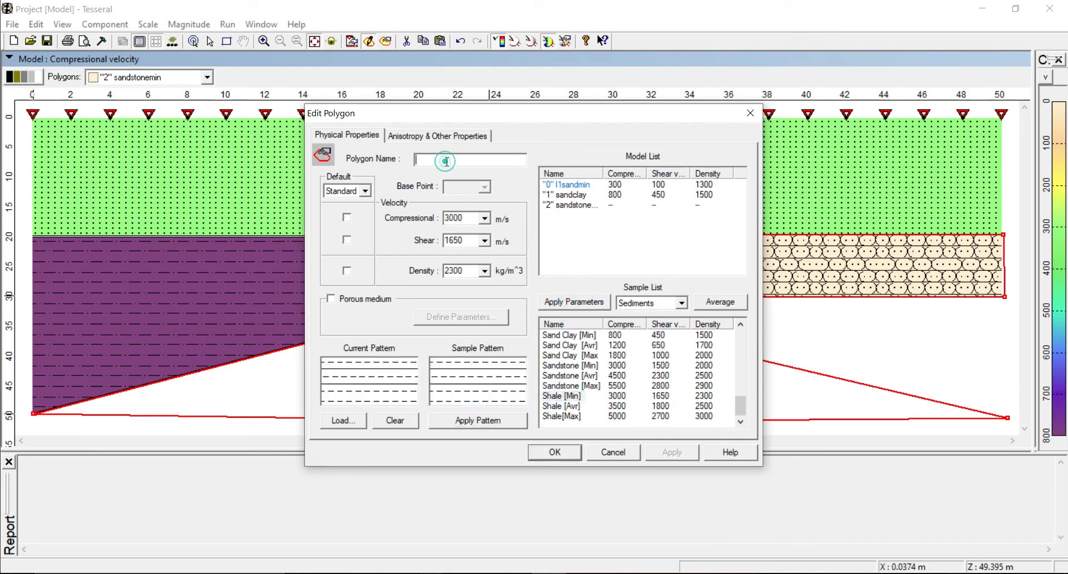
click(565, 455)
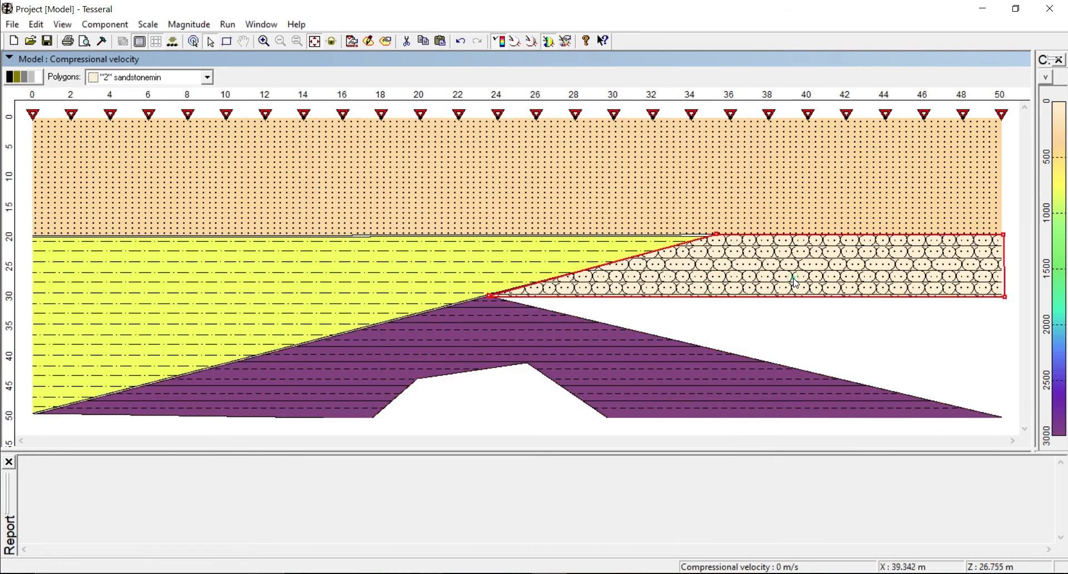
Move the sandstone polygon's lower right corner down to about 50 m depth at X 50 m, so it meets the shale's corner.
click(1005, 297)
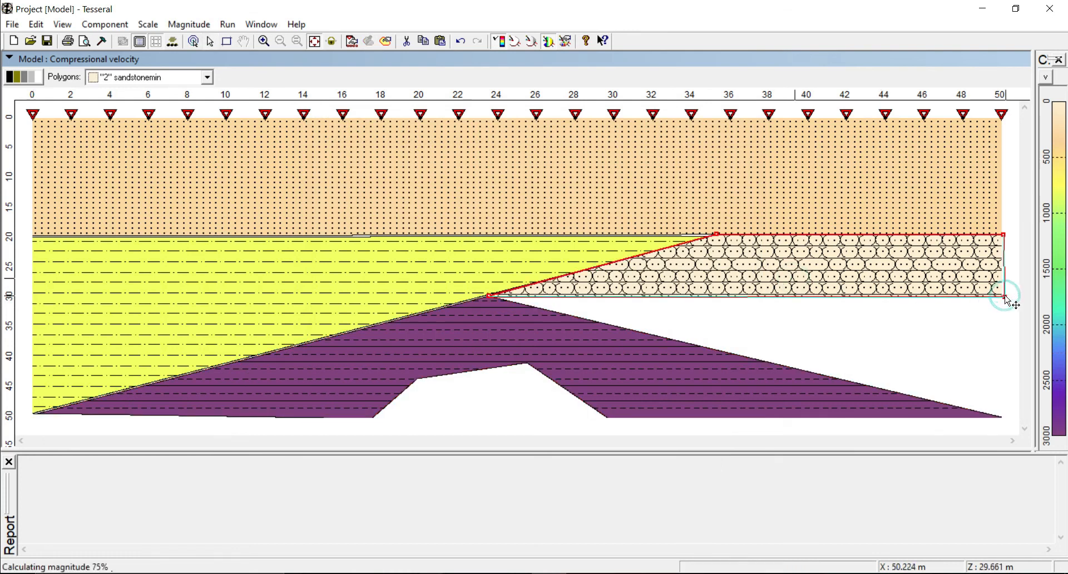
drag(1006, 299, 1003, 416)
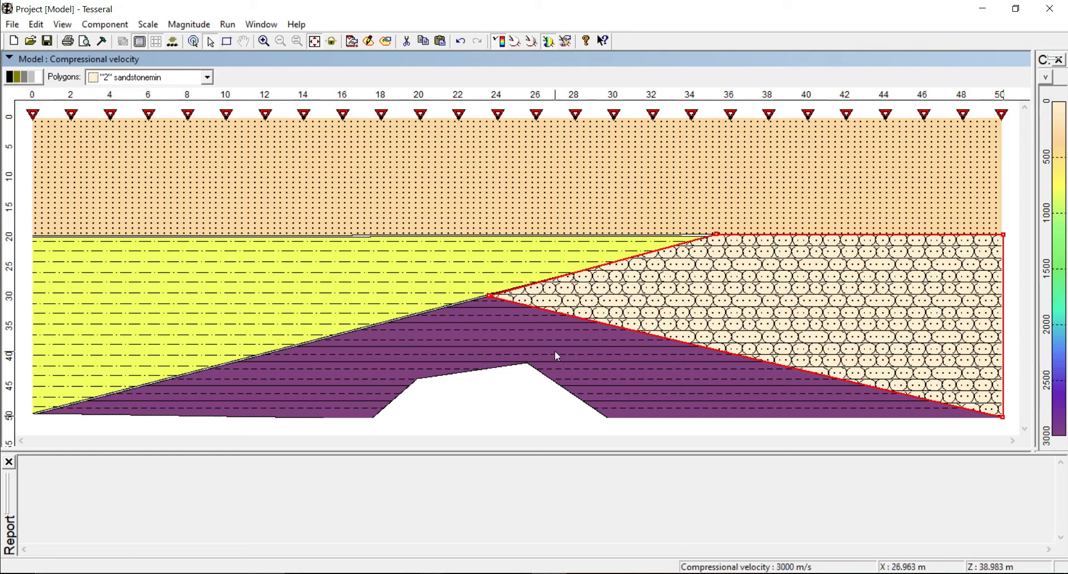
Start Acoustic Modeling on the model and browse to the Youtube folder on Data (D:) as the save location.
click(228, 25)
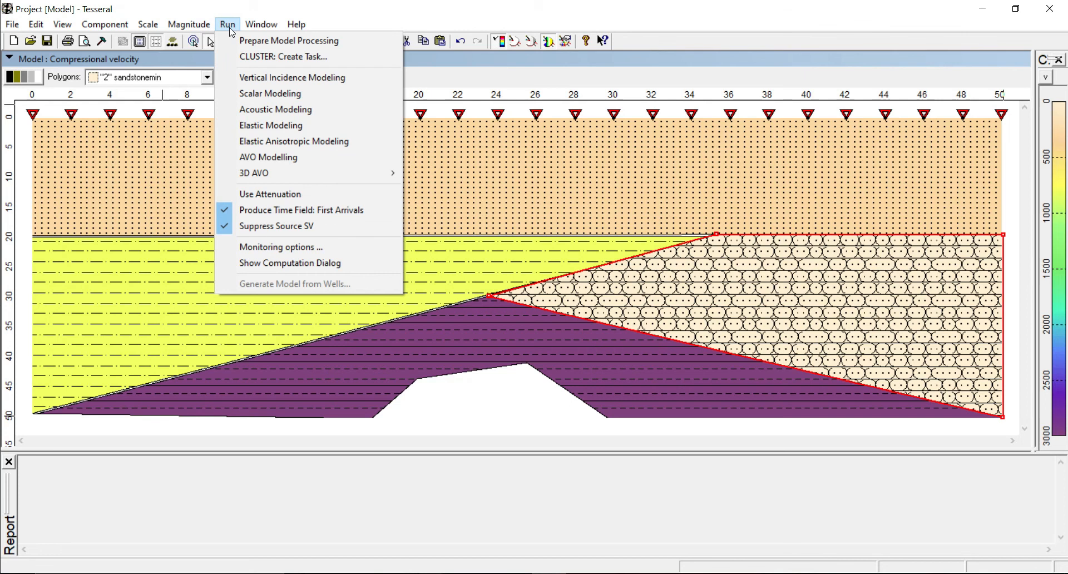
click(268, 109)
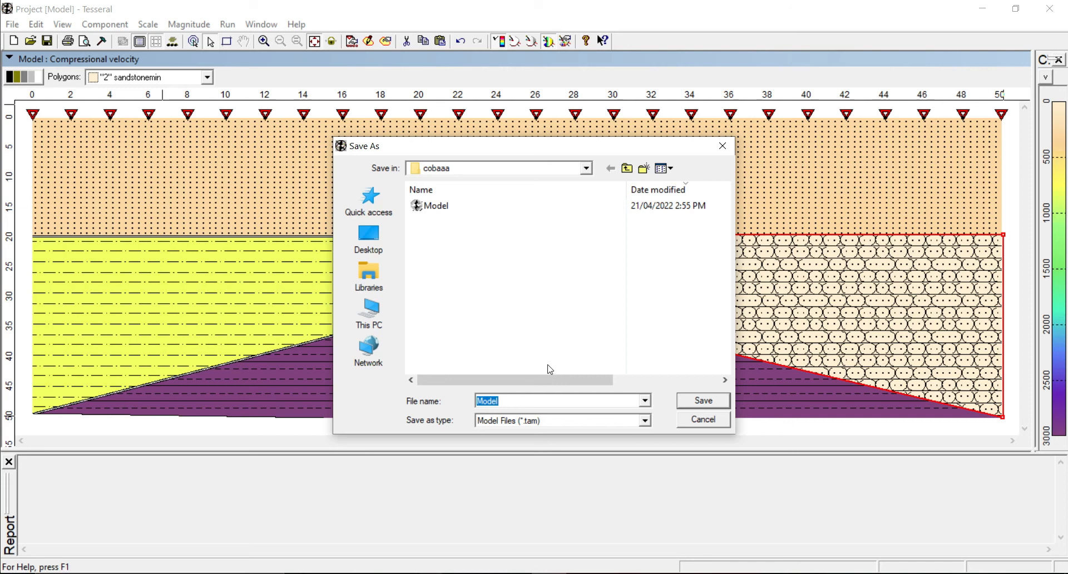
click(625, 169)
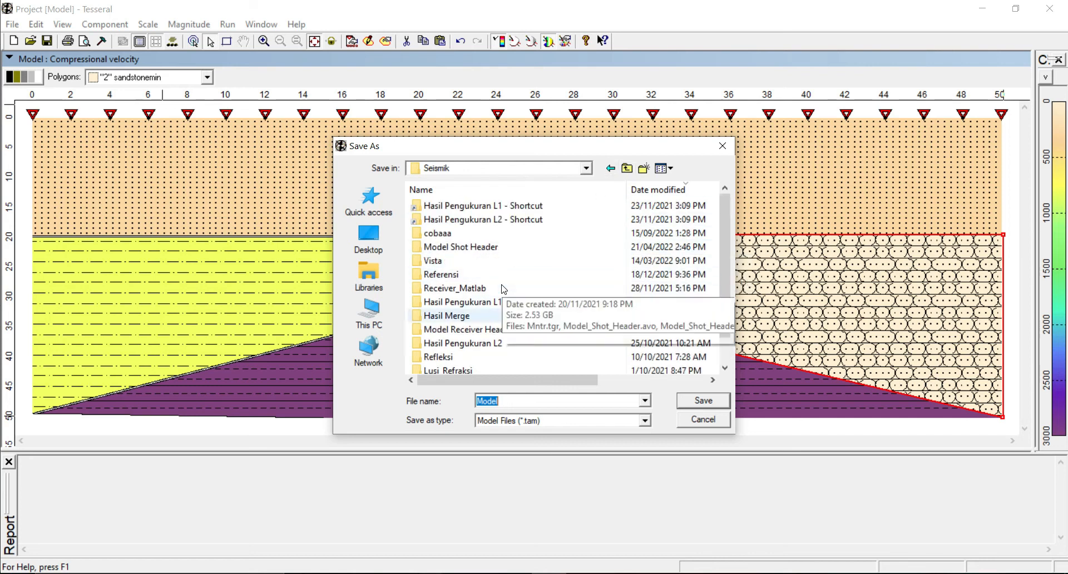
click(626, 168)
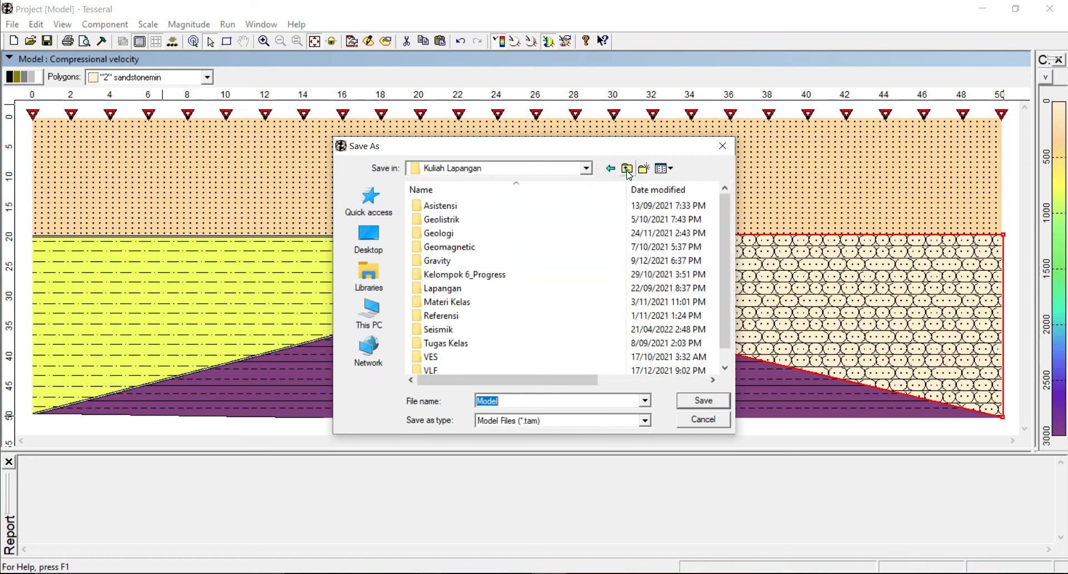
click(627, 168)
click(627, 168)
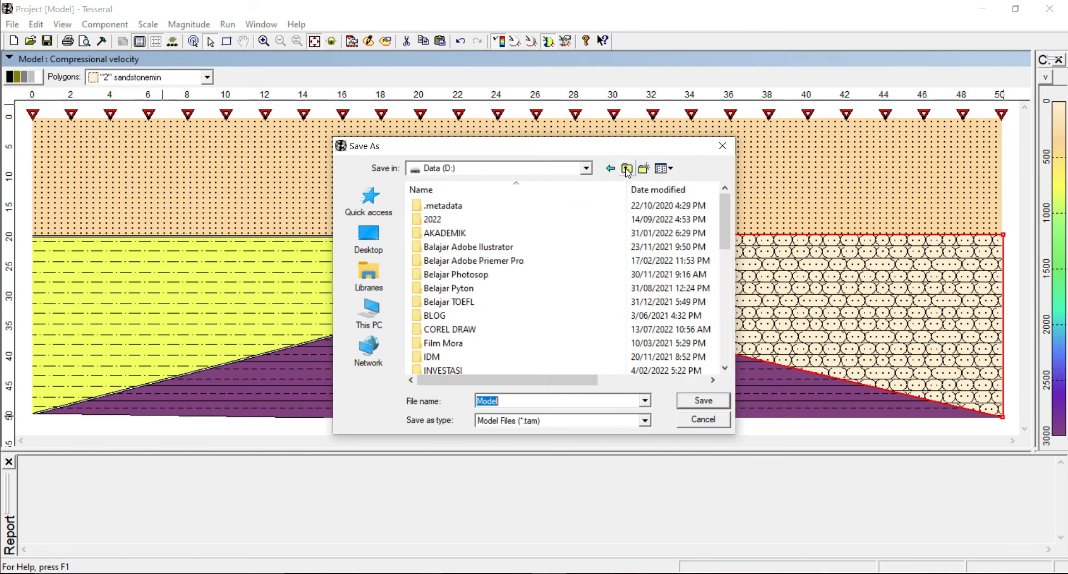
scroll(550, 255, down, 5)
scroll(550, 254, down, 3)
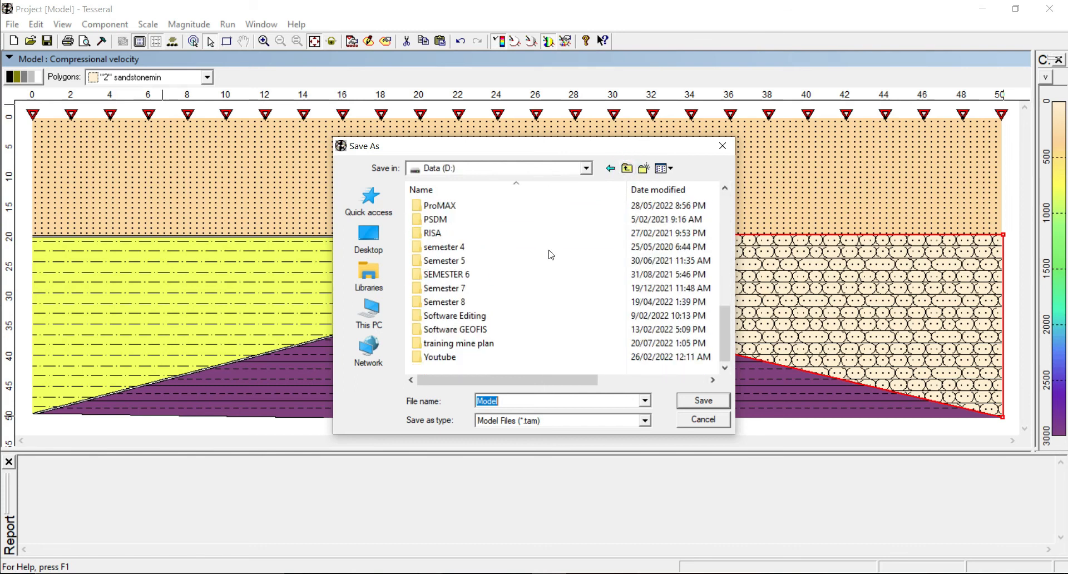
double_click(460, 362)
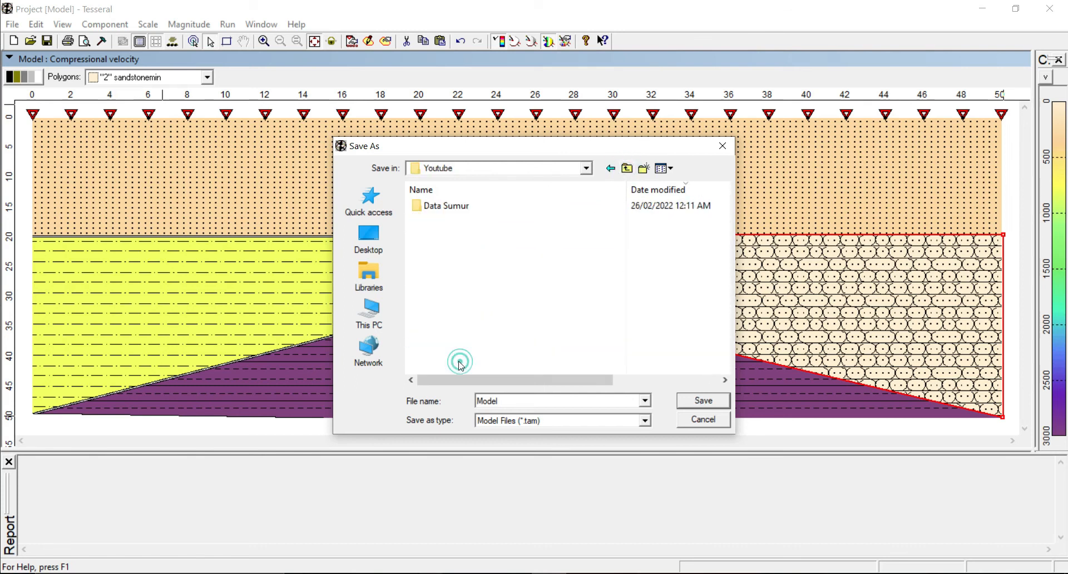
Create a new folder named "tesseral" inside the Youtube folder and open it.
click(644, 168)
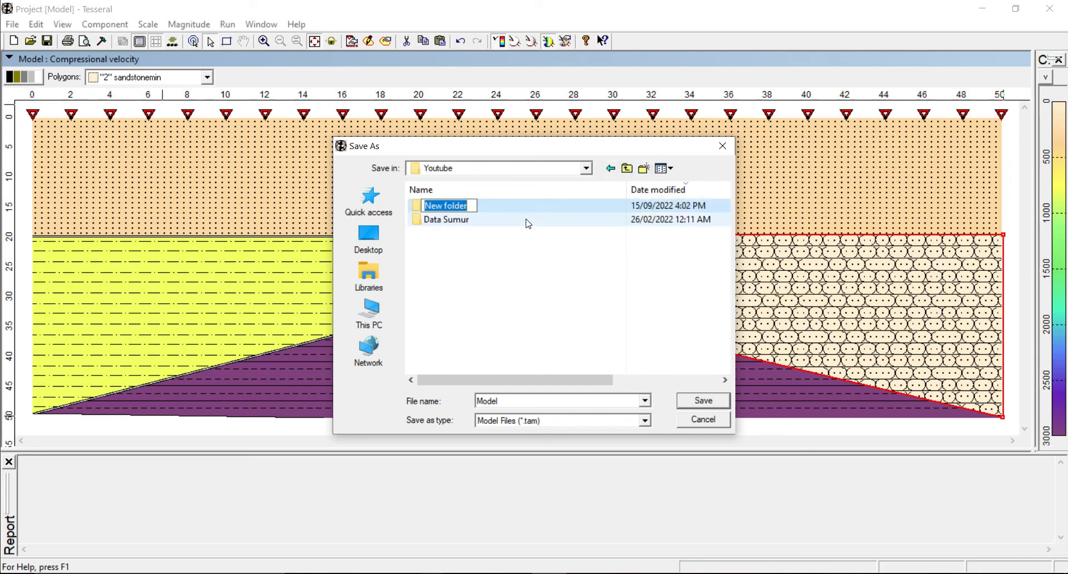
text(tesseral)
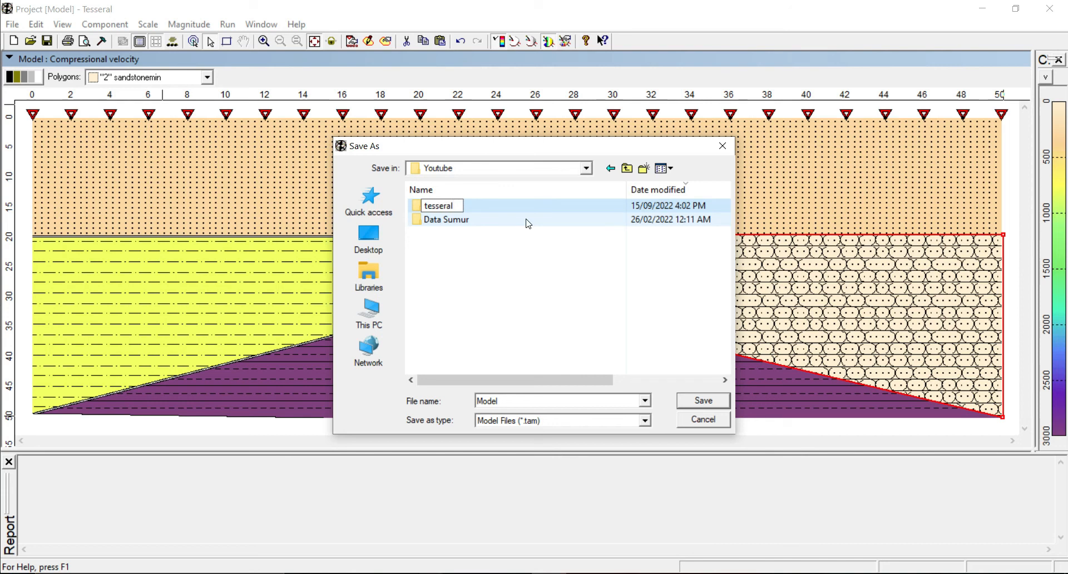
click(533, 210)
double_click(533, 210)
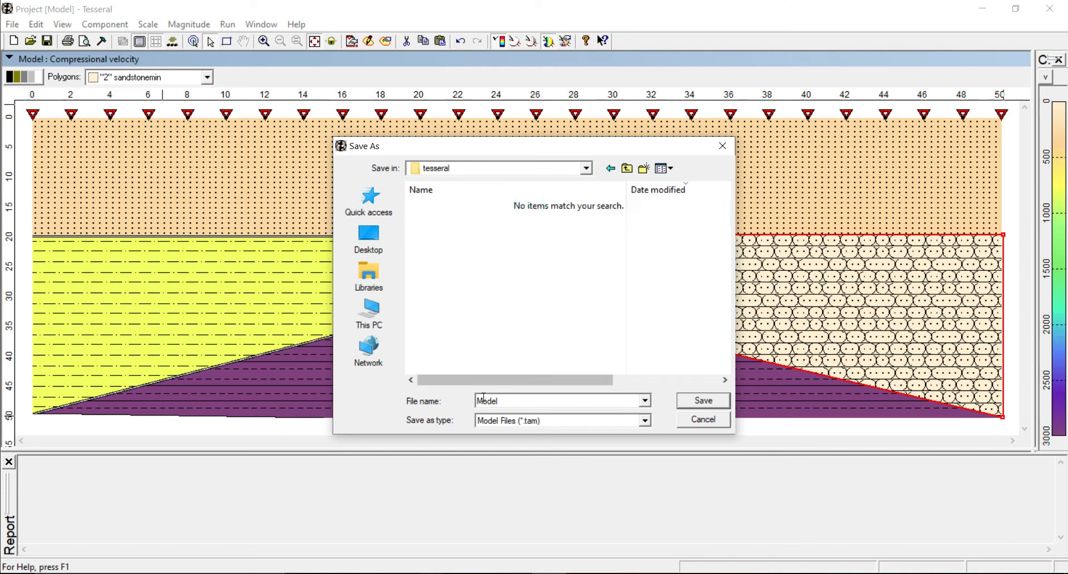
Save the model under the file name "tutor" in the tesseral folder and let the acoustic computation run.
drag(509, 400, 452, 406)
text(tutor)
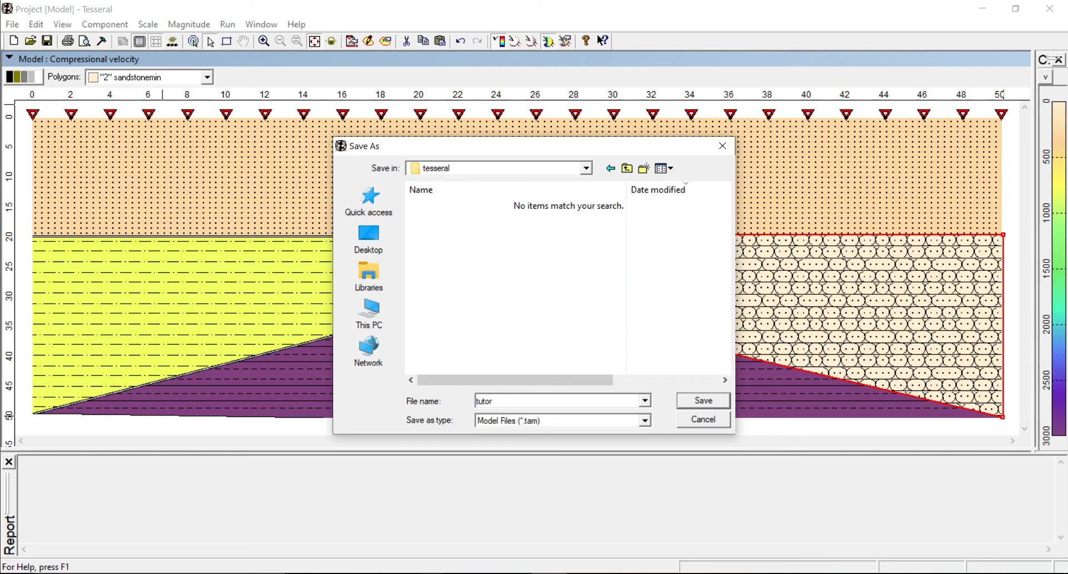
click(689, 401)
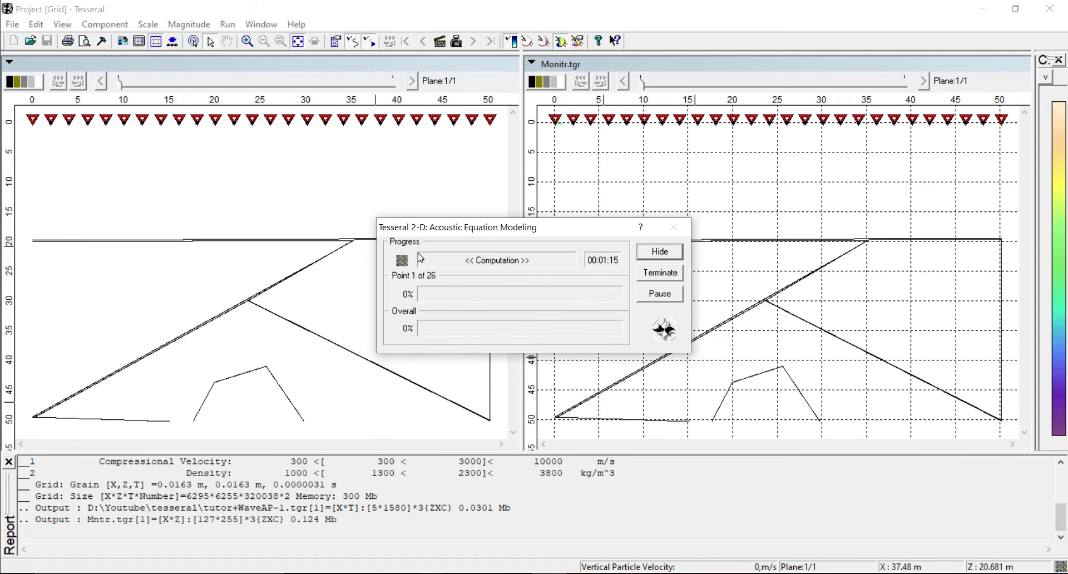
Terminate the running acoustic equation modeling and confirm exiting the computations.
click(670, 275)
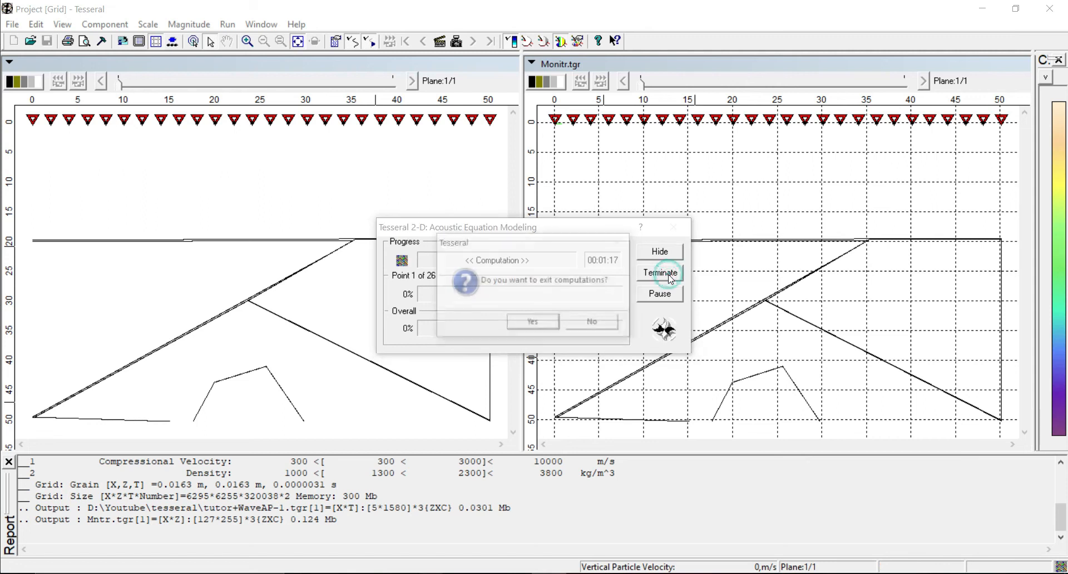
click(538, 330)
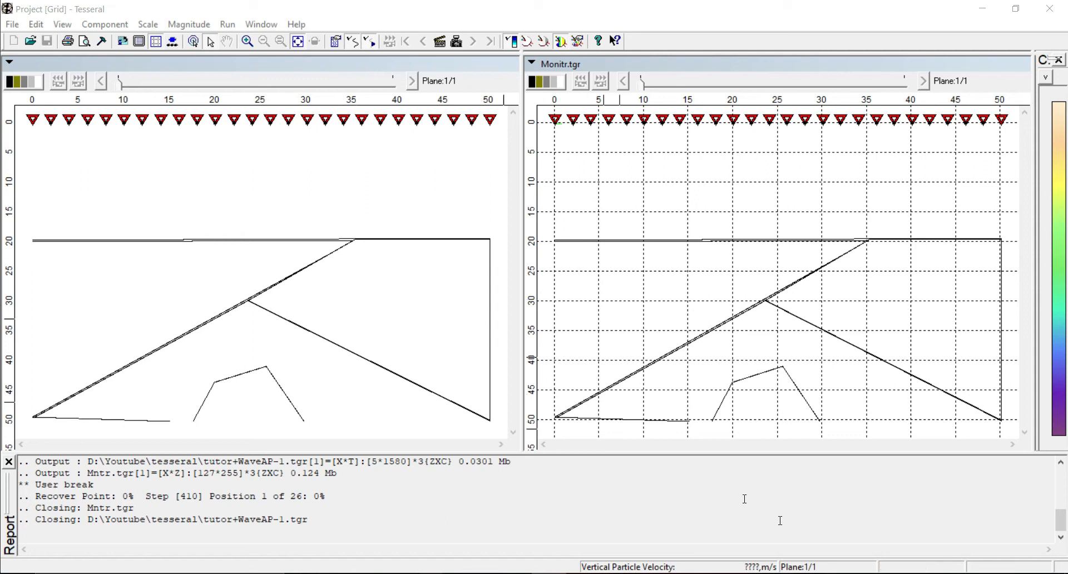
click(838, 573)
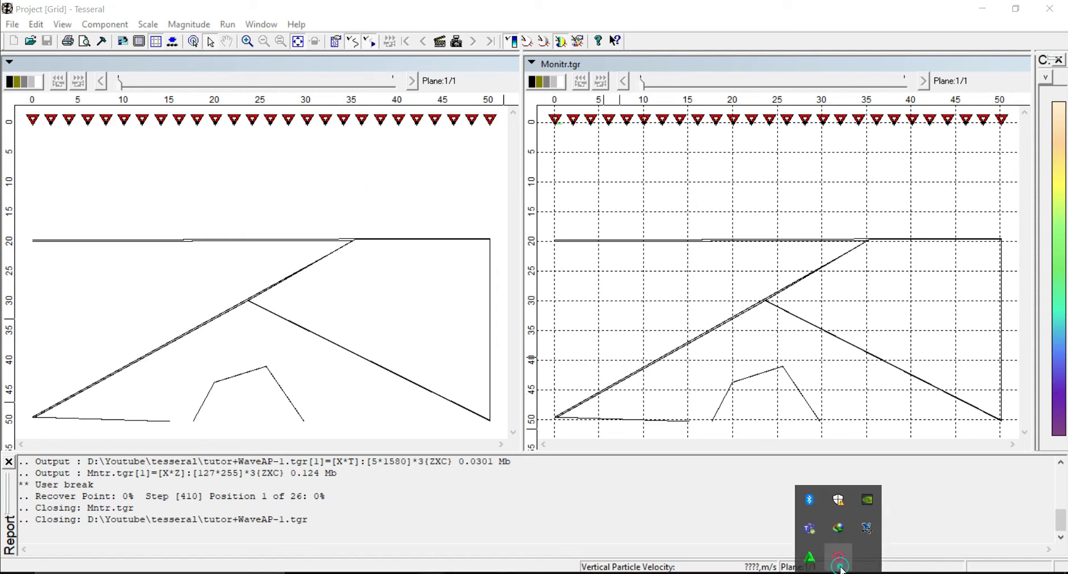